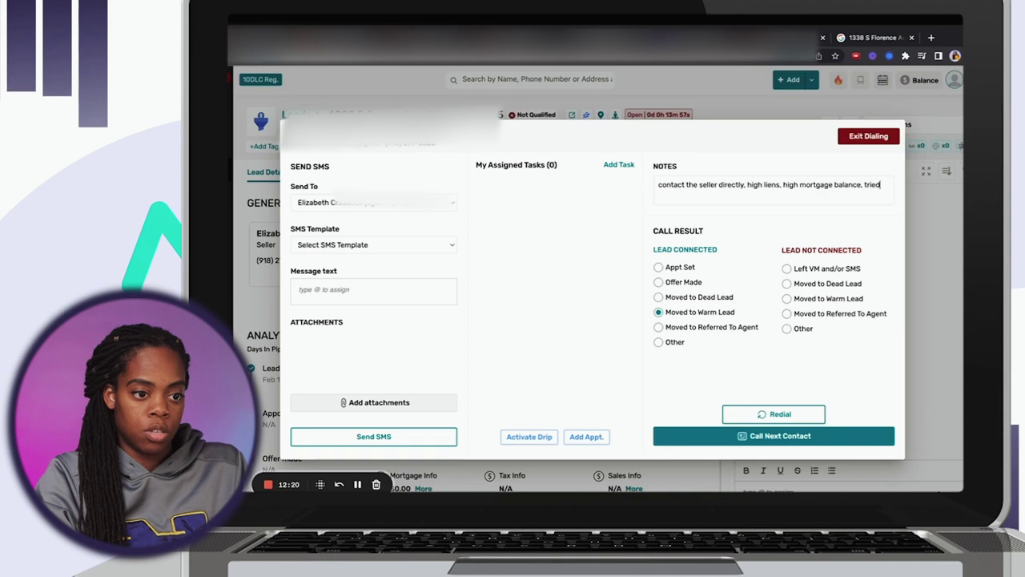
Finish the call notes with 'tried to sell before, property is gutted' and exit dialing.
text(l before, ba)
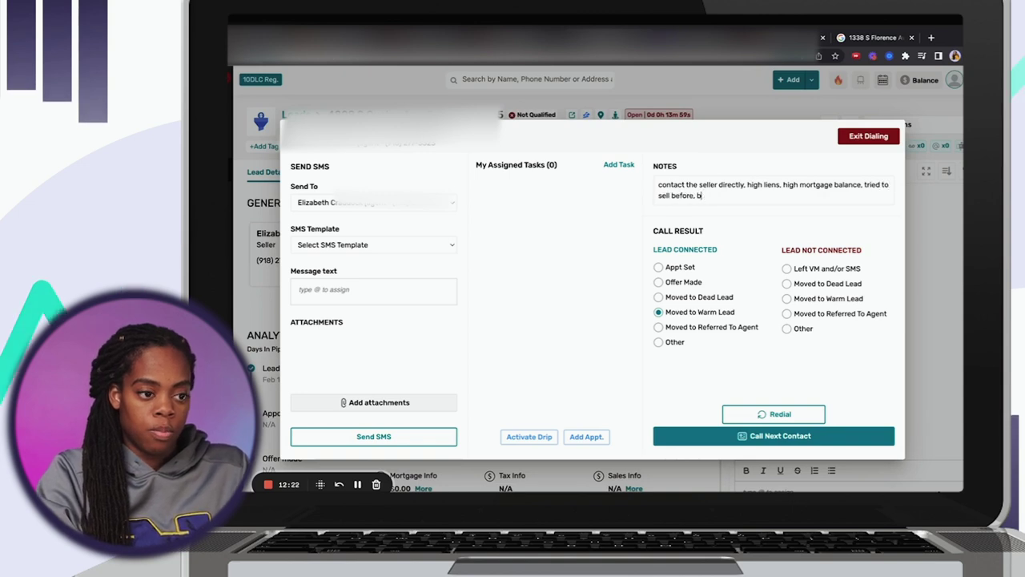
key(BackSpace)
key(BackSpace)
text(property is gutted)
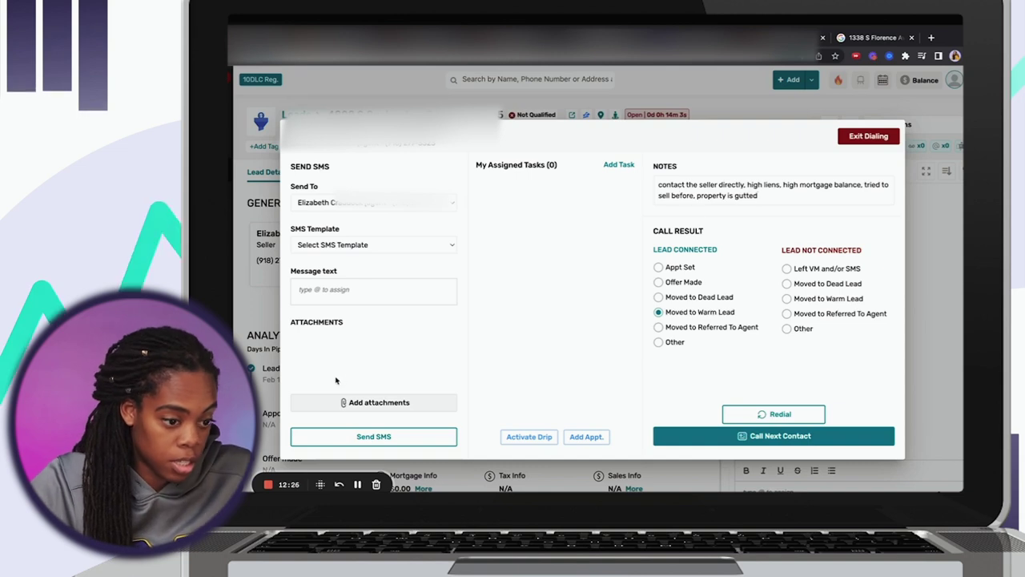
click(869, 141)
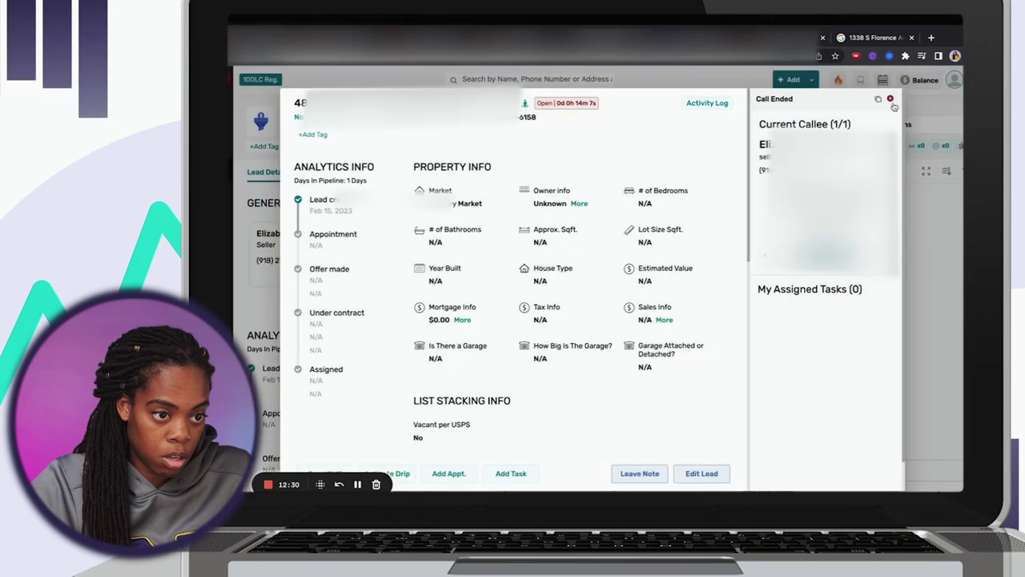
Text the lead a thank-you offering to look at a property, including the sender's name and email.
click(892, 101)
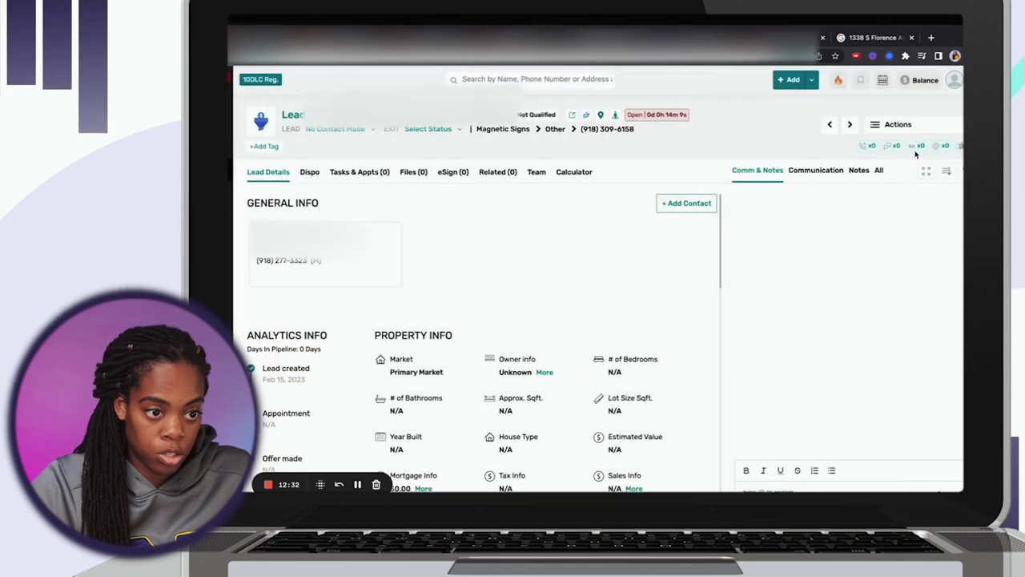
click(897, 125)
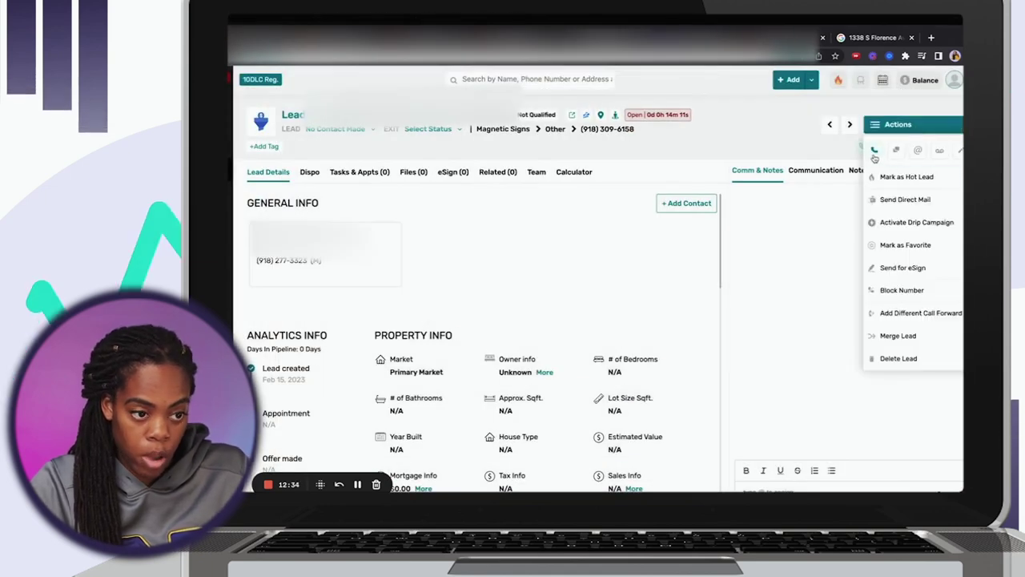
click(897, 152)
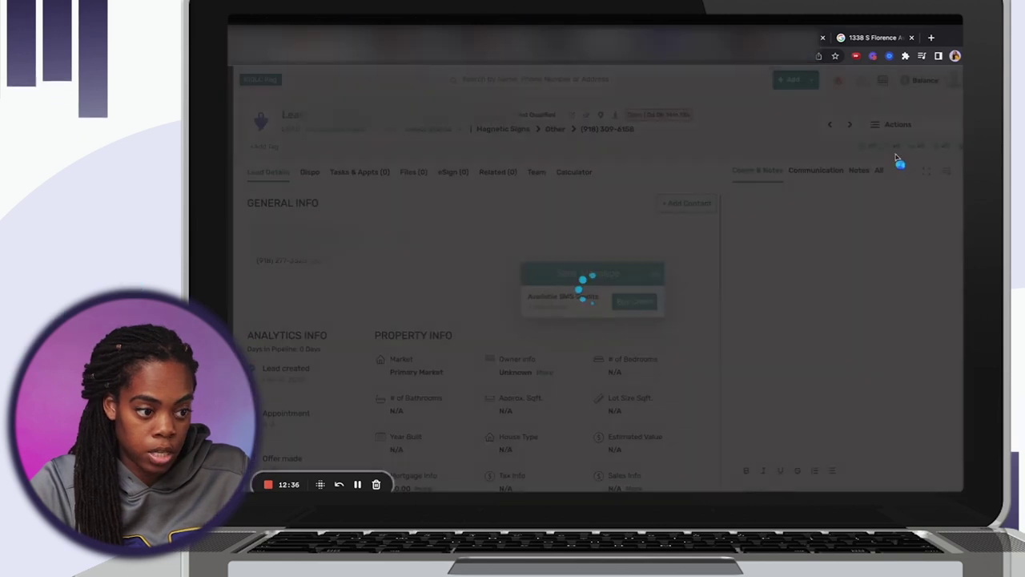
text(Thanks so much fo)
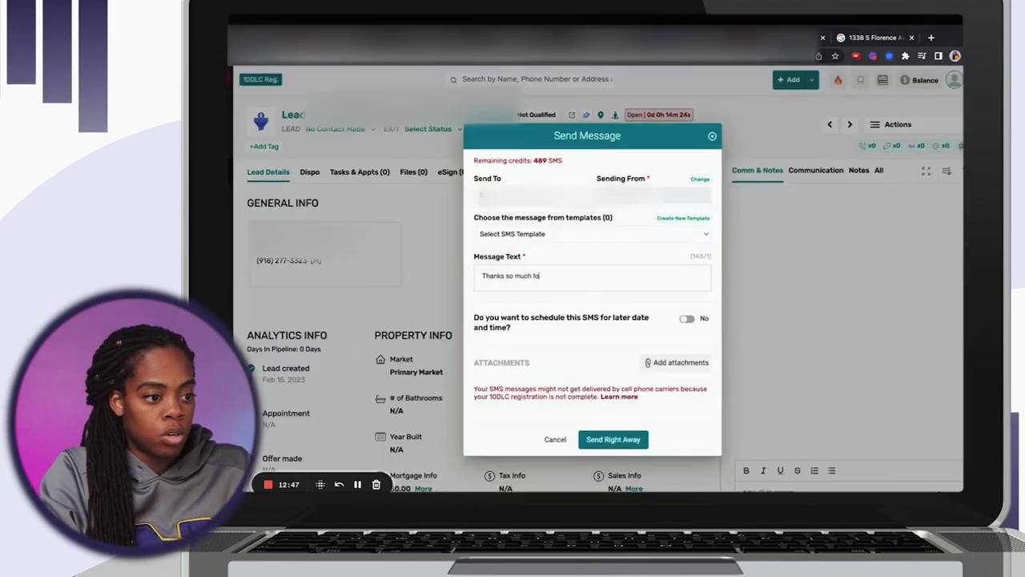
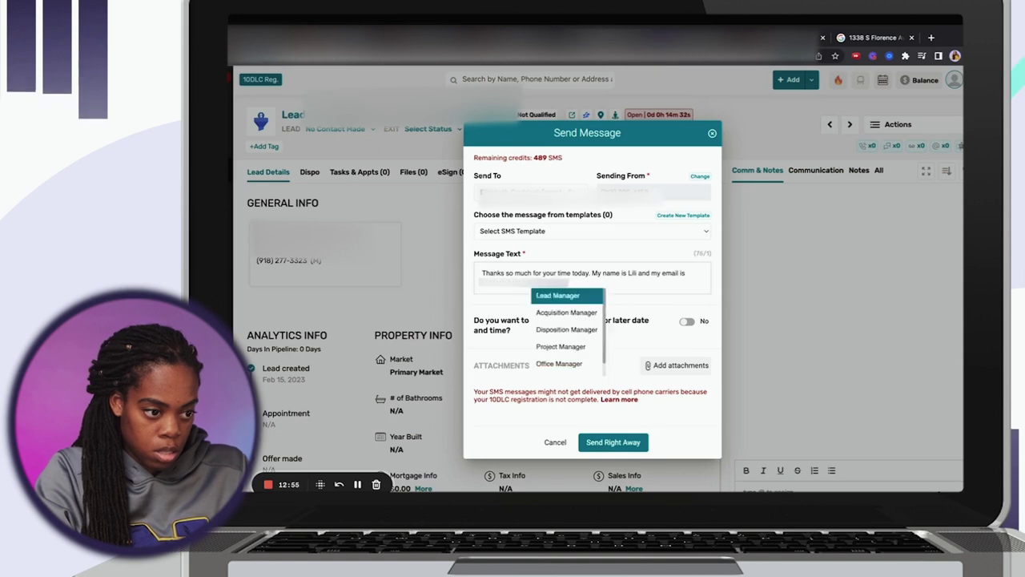
text( just sho)
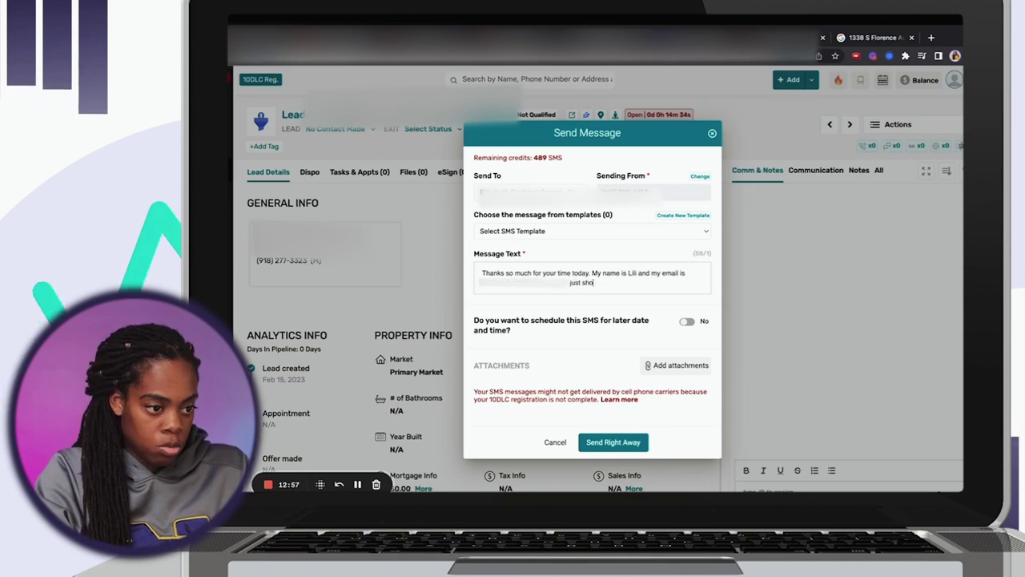
text(ot me a text or ema)
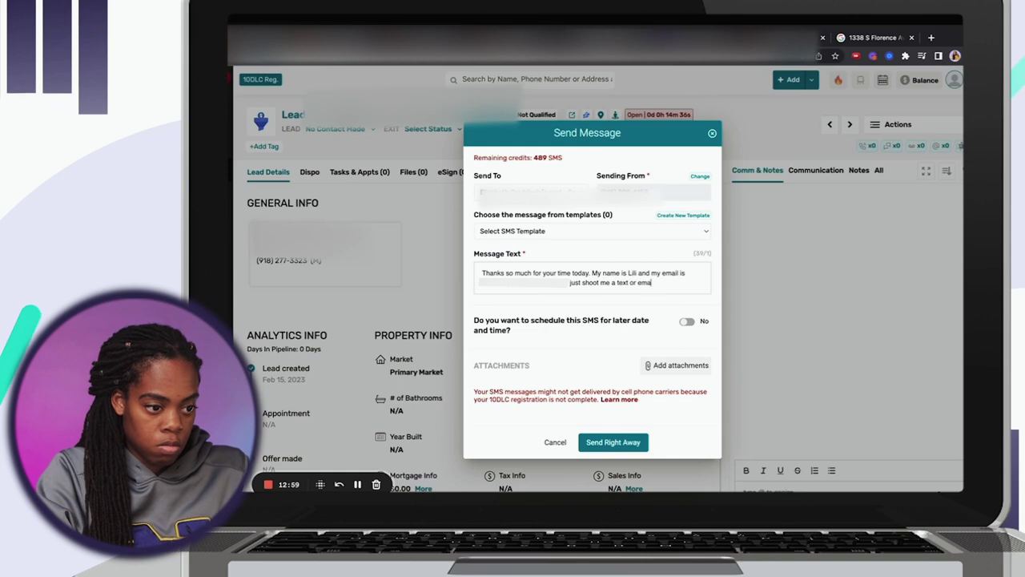
text(il if you ever wa)
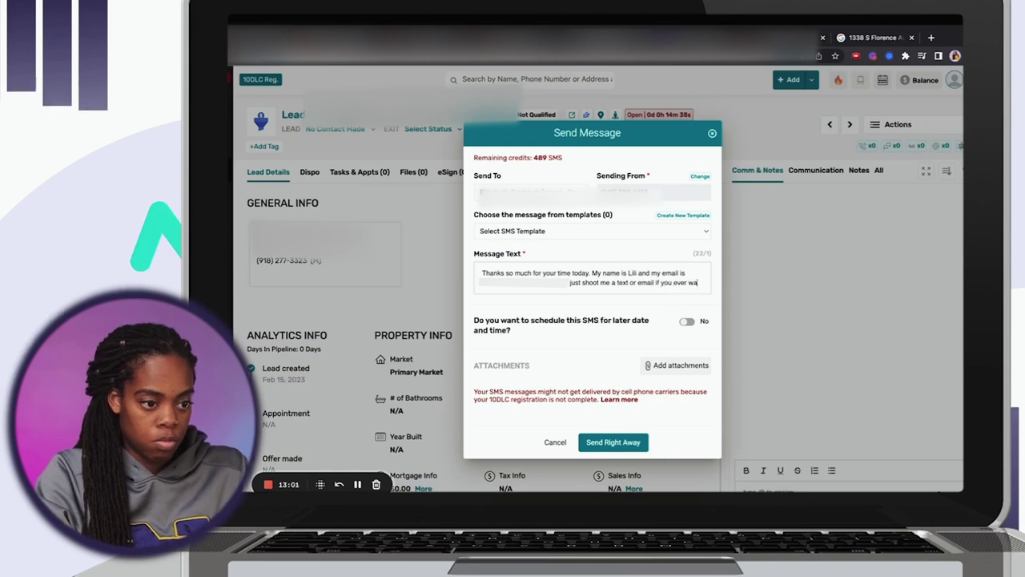
text(nt me to too)
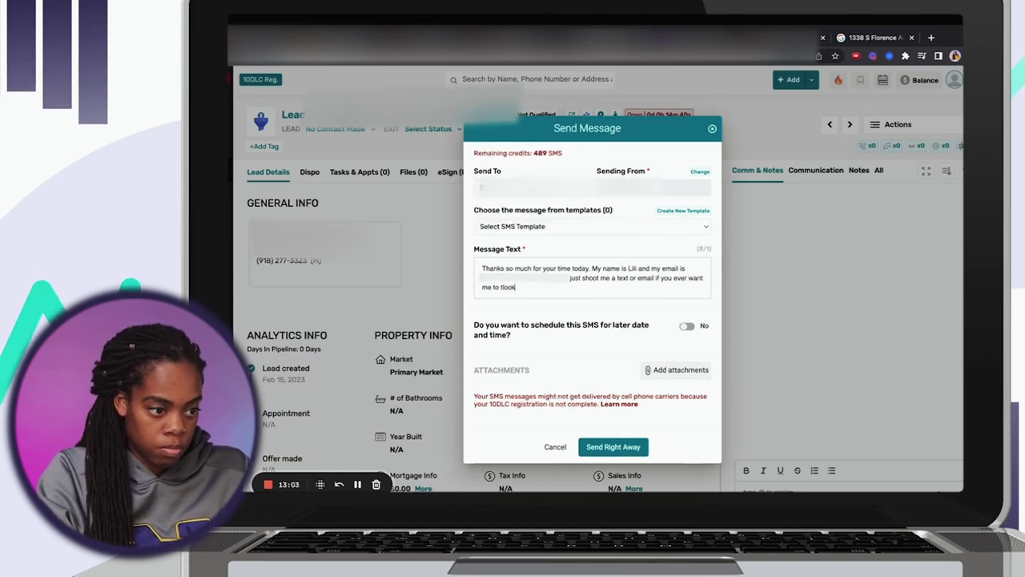
text( look at a property)
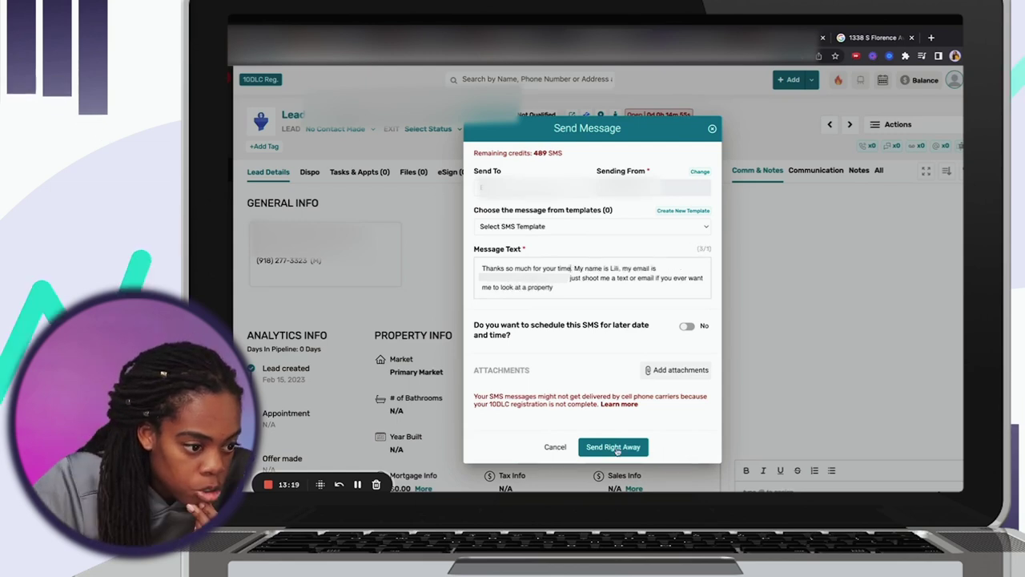
click(614, 447)
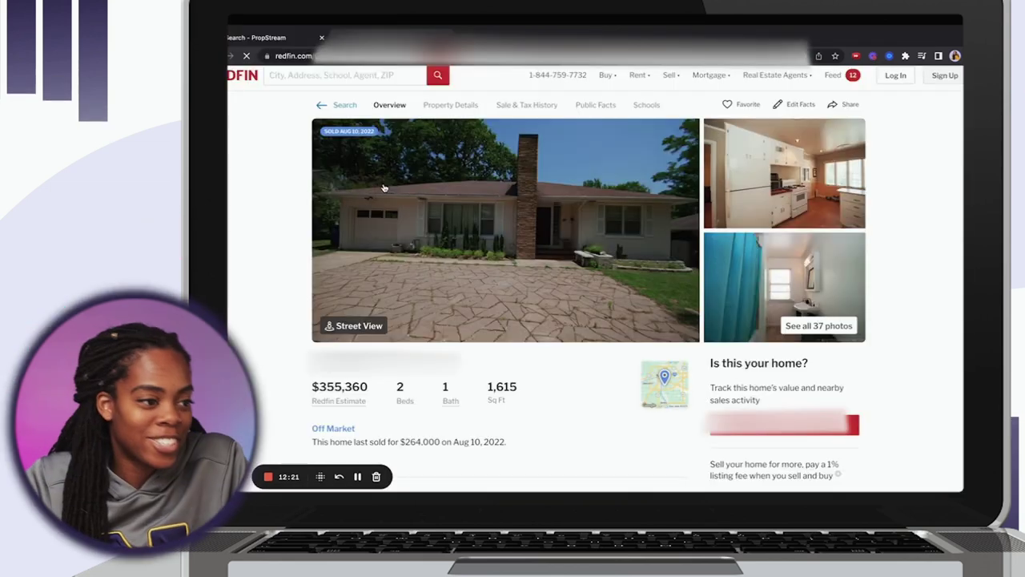
Page through the Redfin listing photos, then highlight the Off Market details: last sold $264,000 on Aug 10, 2022.
click(384, 187)
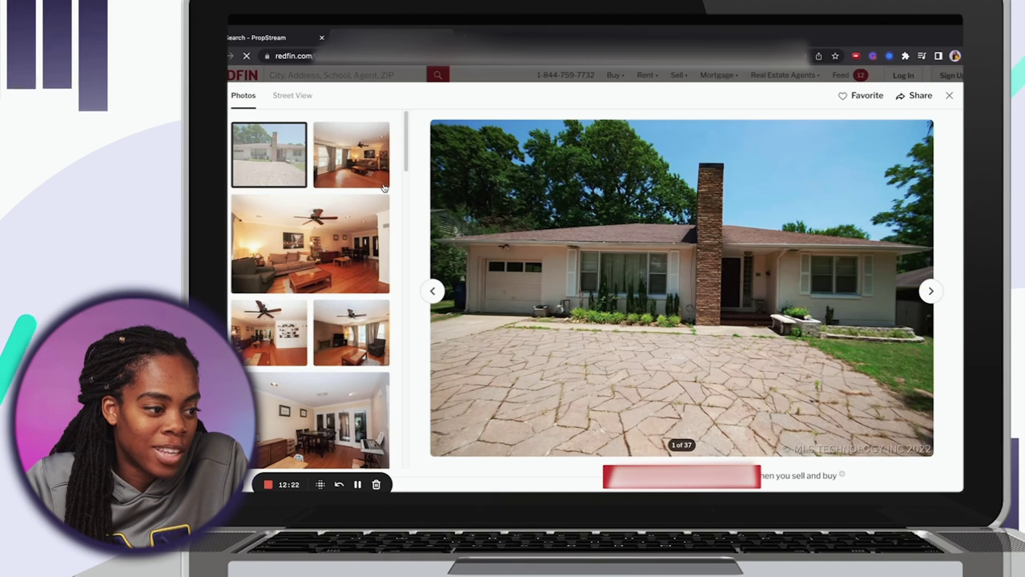
click(931, 293)
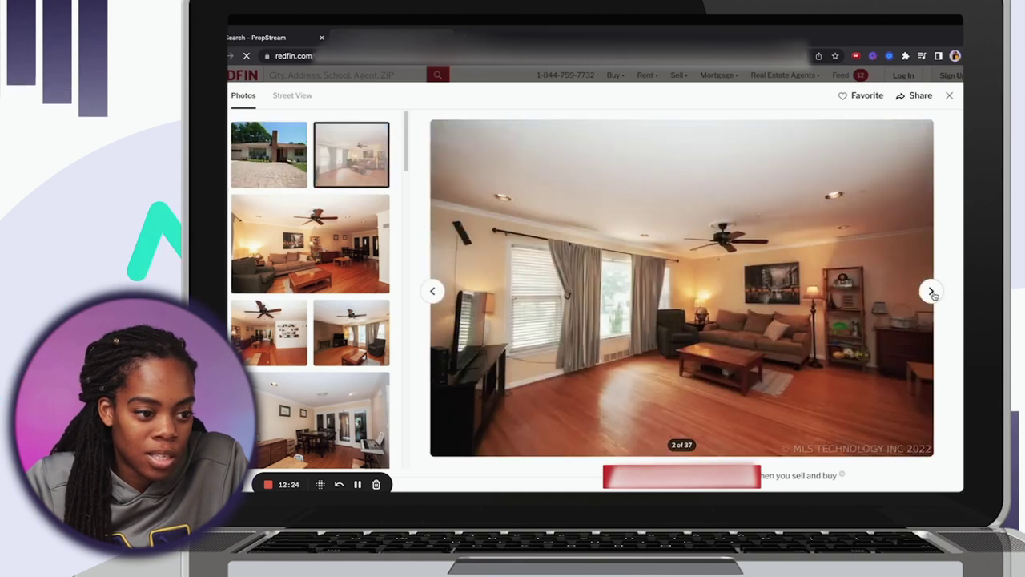
click(932, 293)
click(931, 293)
click(931, 292)
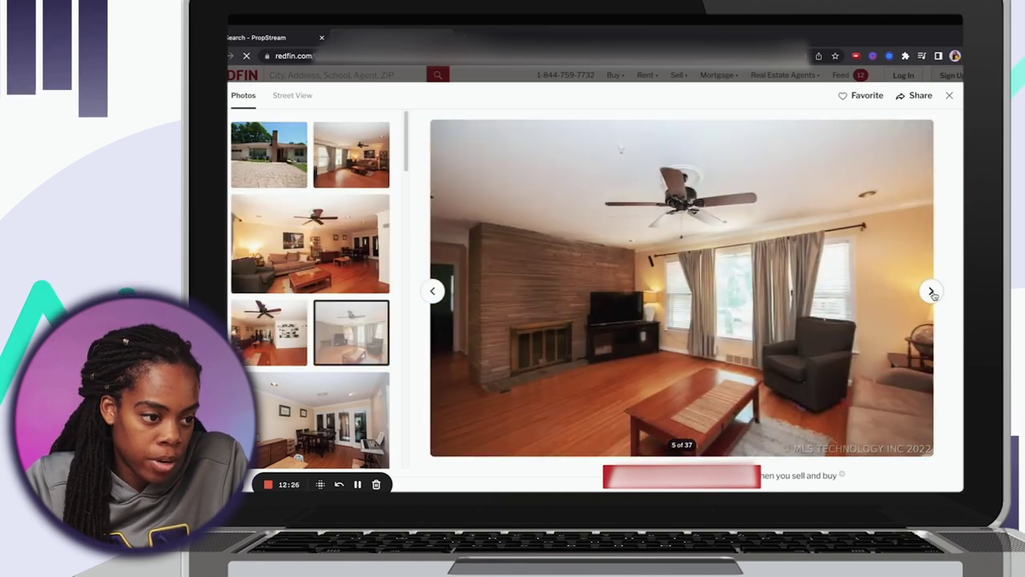
click(931, 292)
click(931, 292)
click(931, 292)
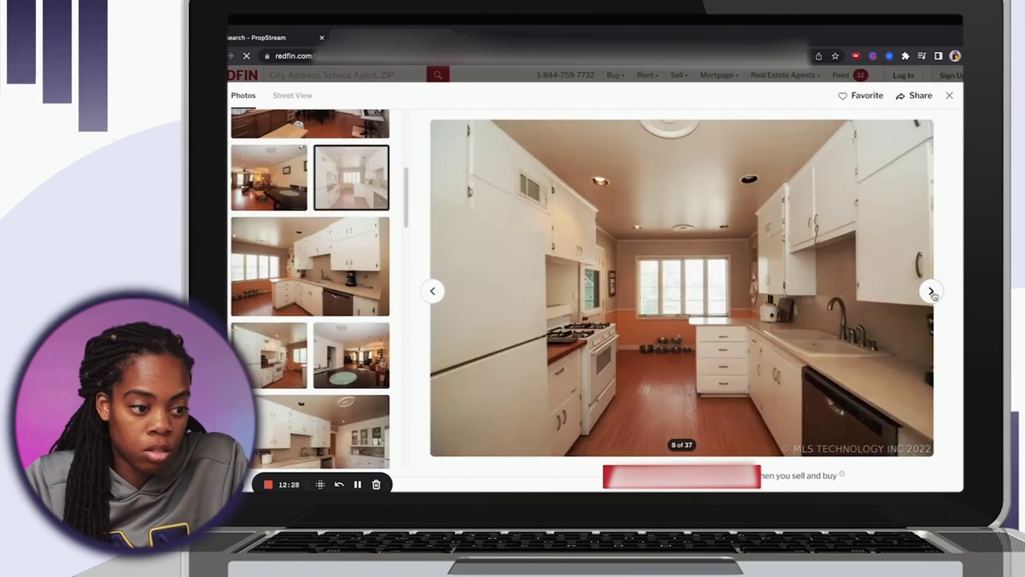
click(932, 293)
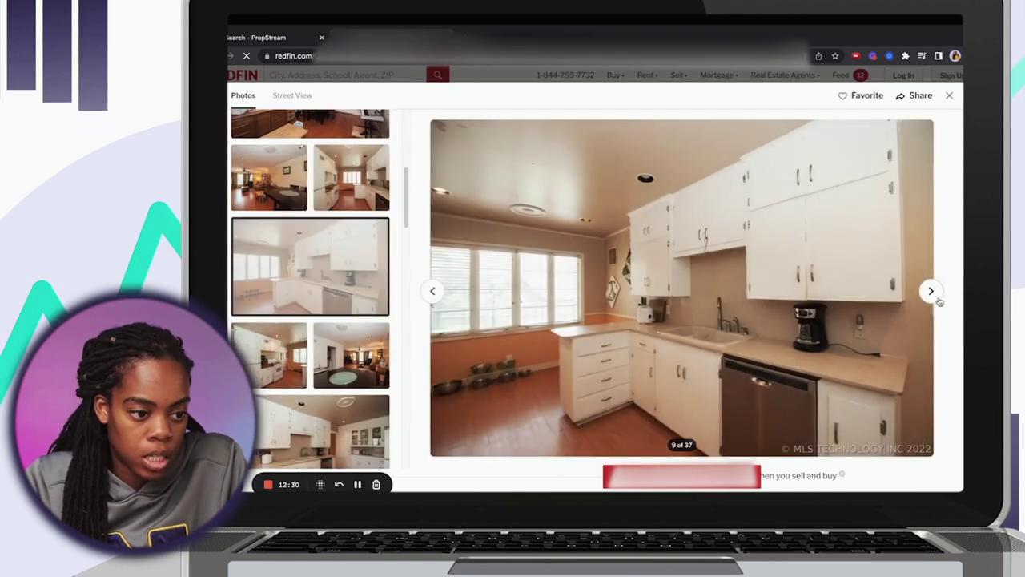
click(939, 300)
click(941, 299)
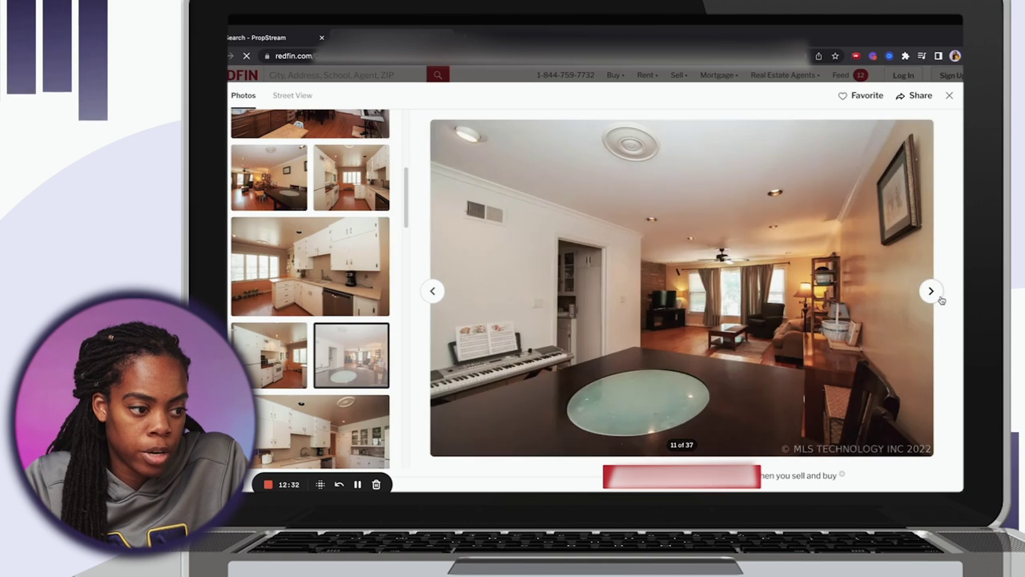
click(942, 298)
click(941, 299)
click(941, 299)
click(941, 298)
click(942, 299)
click(941, 299)
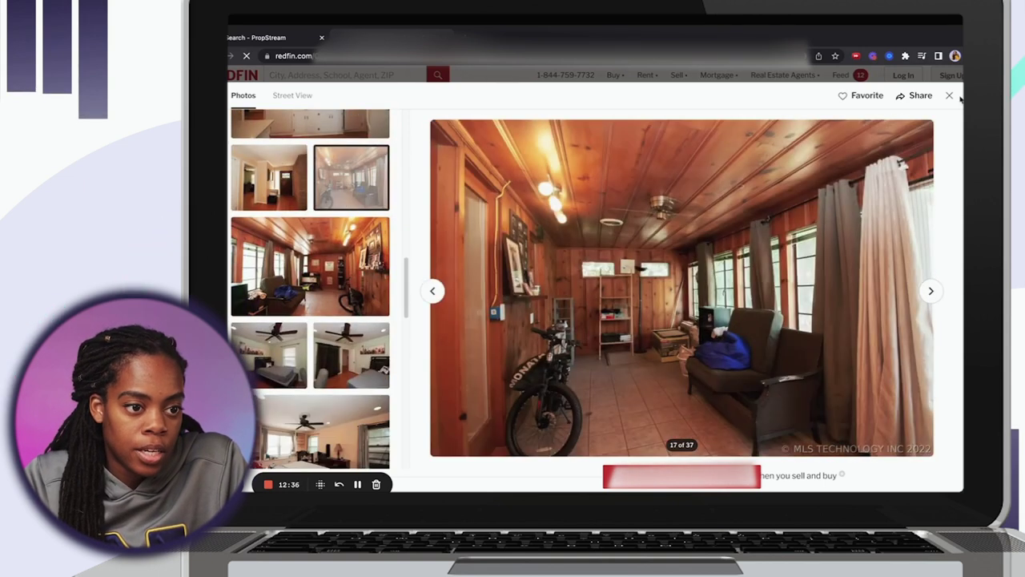
click(950, 97)
drag(513, 449, 310, 429)
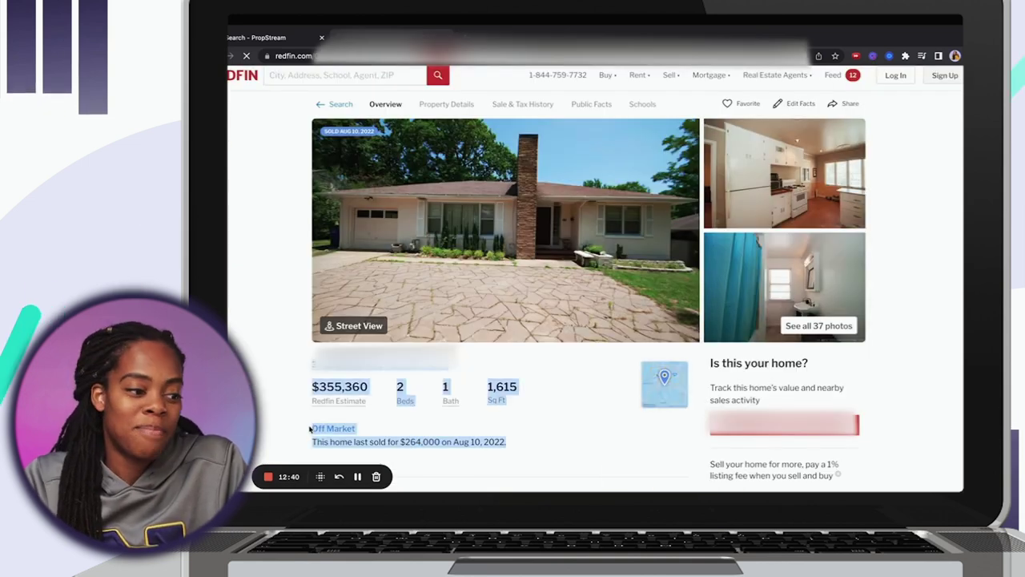
Read the MLS description and highlight its 'Selling AS IS' note.
click(494, 451)
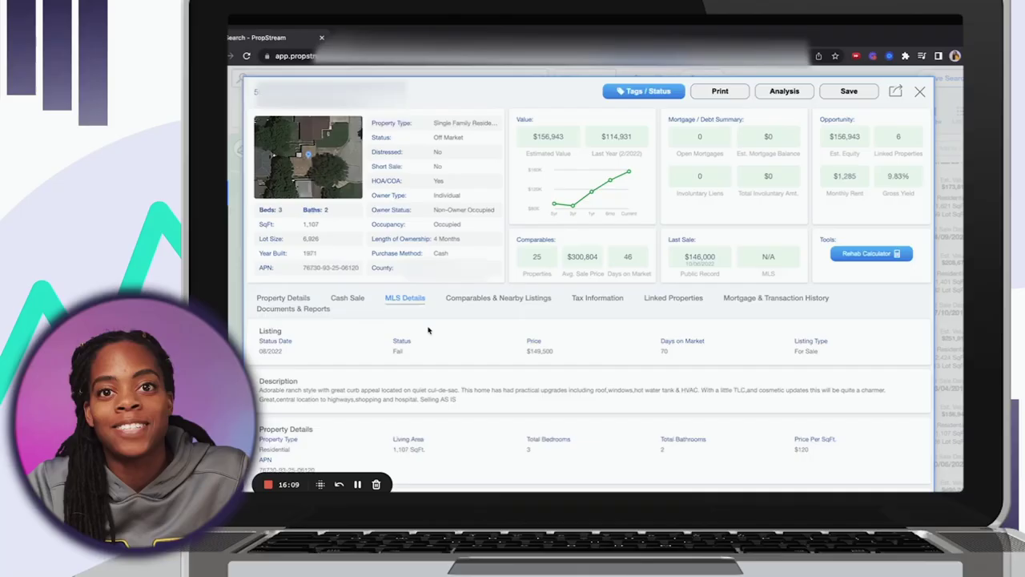
scroll(427, 330, down, 3)
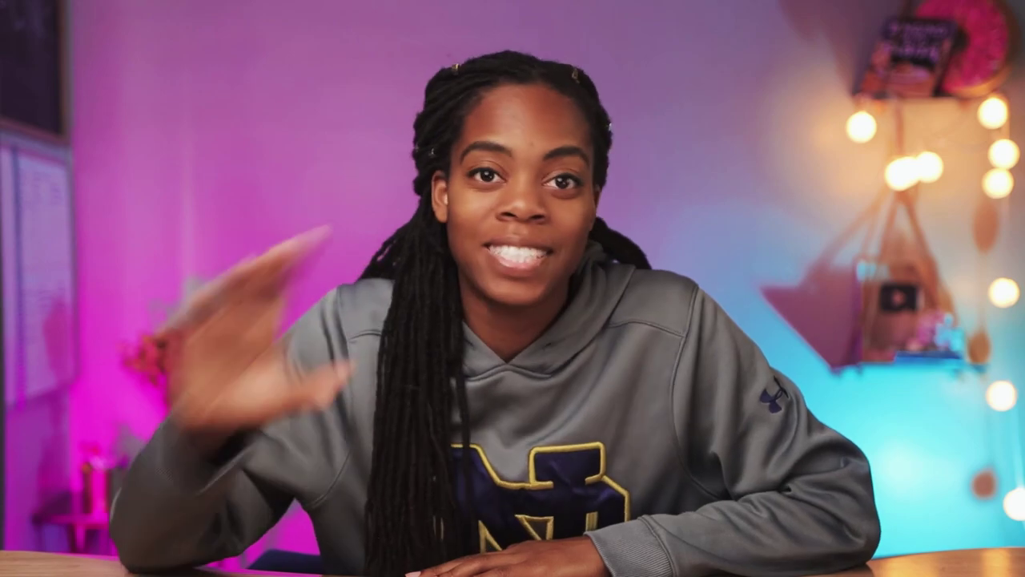
drag(259, 309, 481, 326)
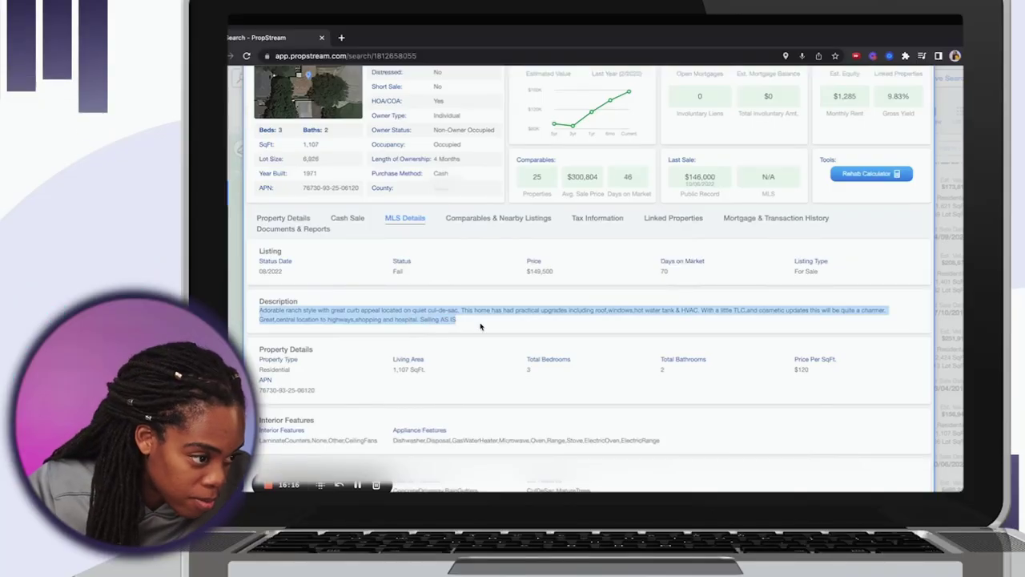
click(578, 310)
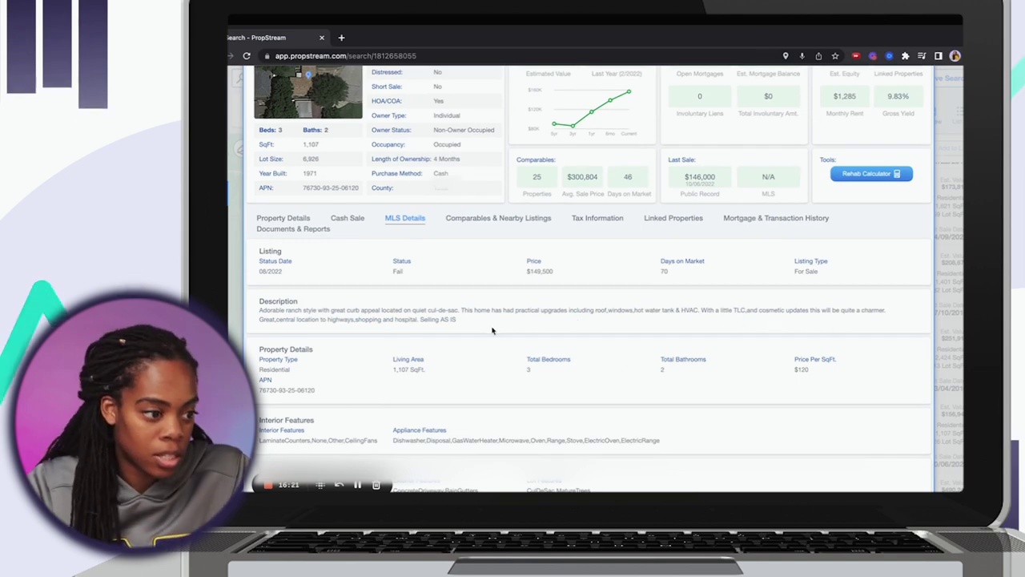
drag(458, 321, 433, 319)
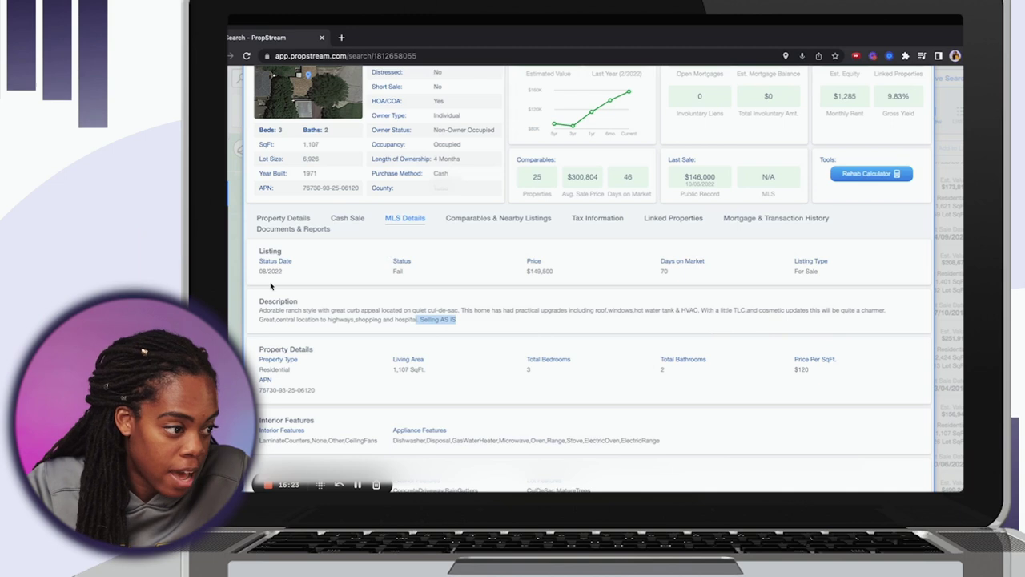
Review the cash sale details, $146,000 on 10/06/2022 by warranty deed, and close the property details.
click(348, 218)
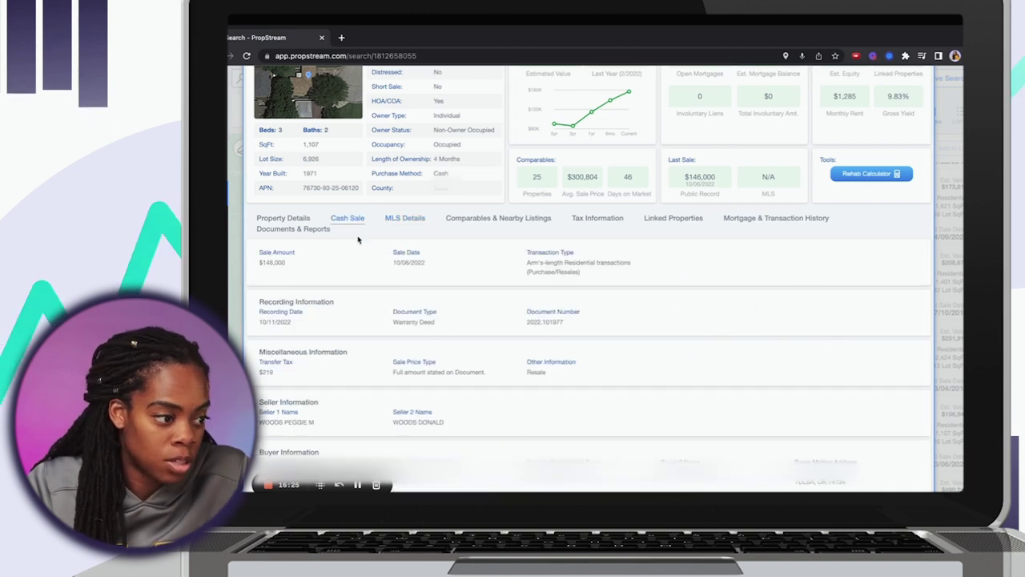
drag(303, 329, 257, 250)
click(703, 362)
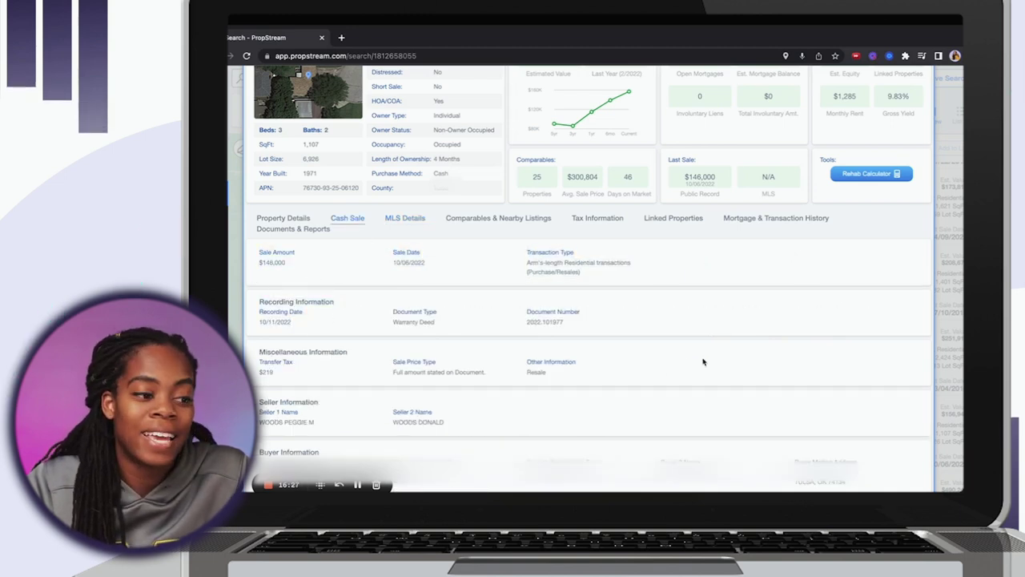
scroll(703, 362, up, 2)
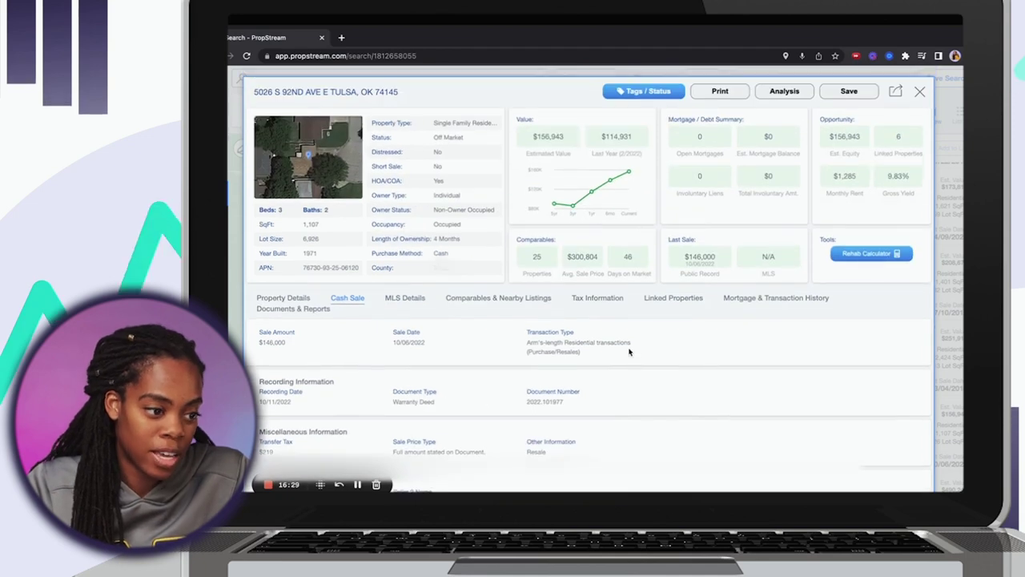
scroll(630, 350, down, 2)
scroll(632, 369, up, 2)
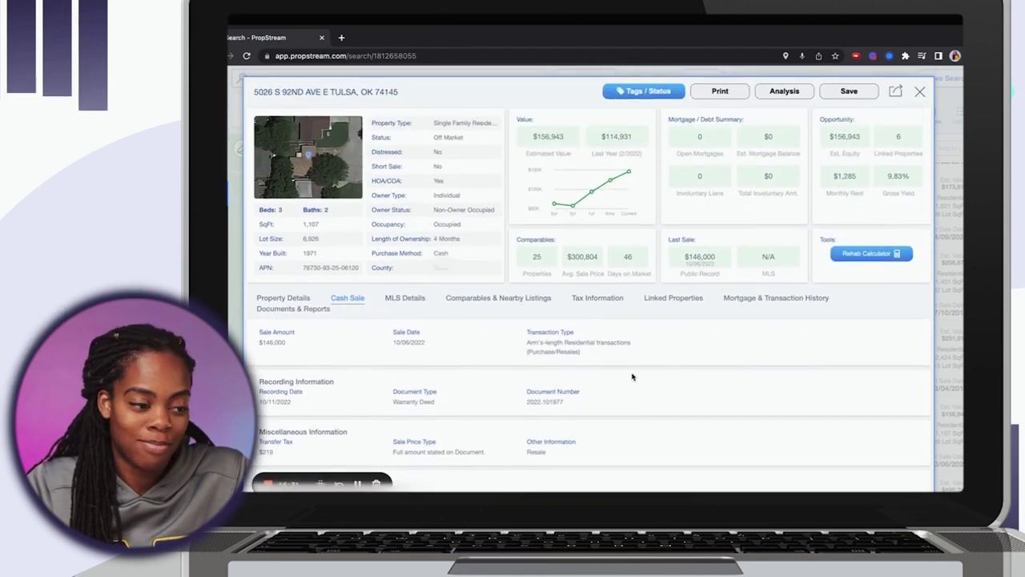
click(959, 185)
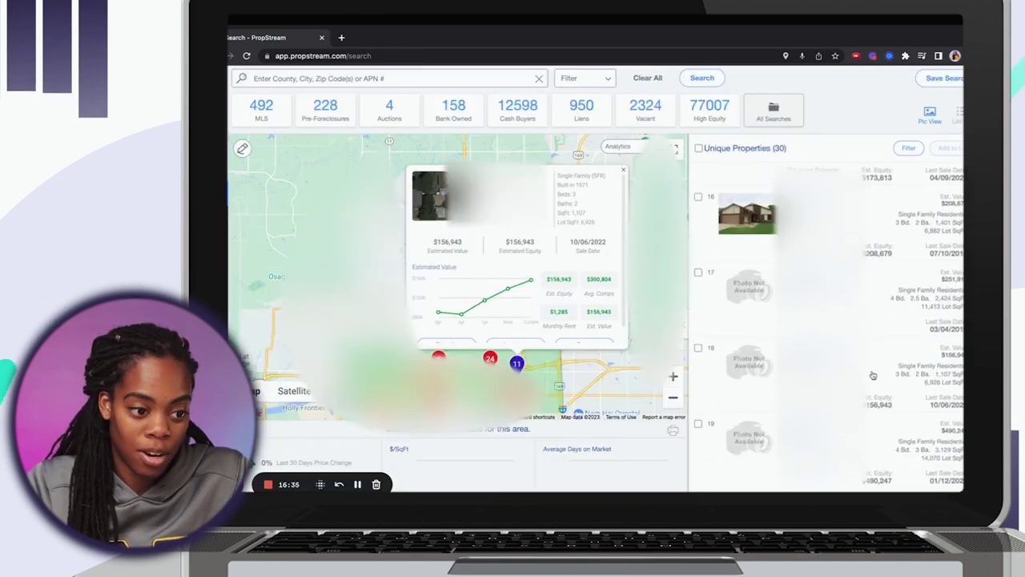
Open another listed property and look around its interior Street View toward the hallway.
click(873, 375)
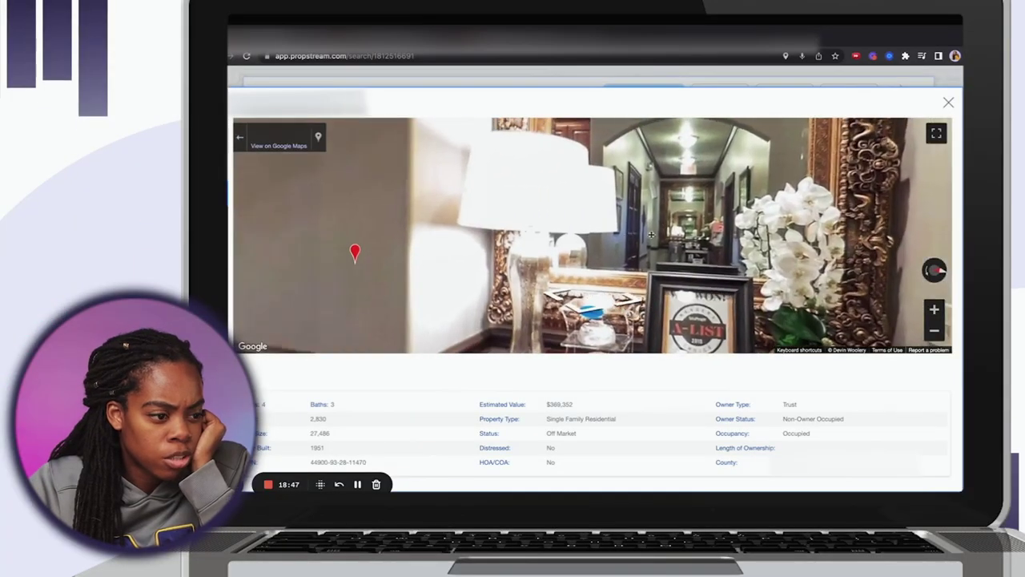
drag(651, 234, 931, 235)
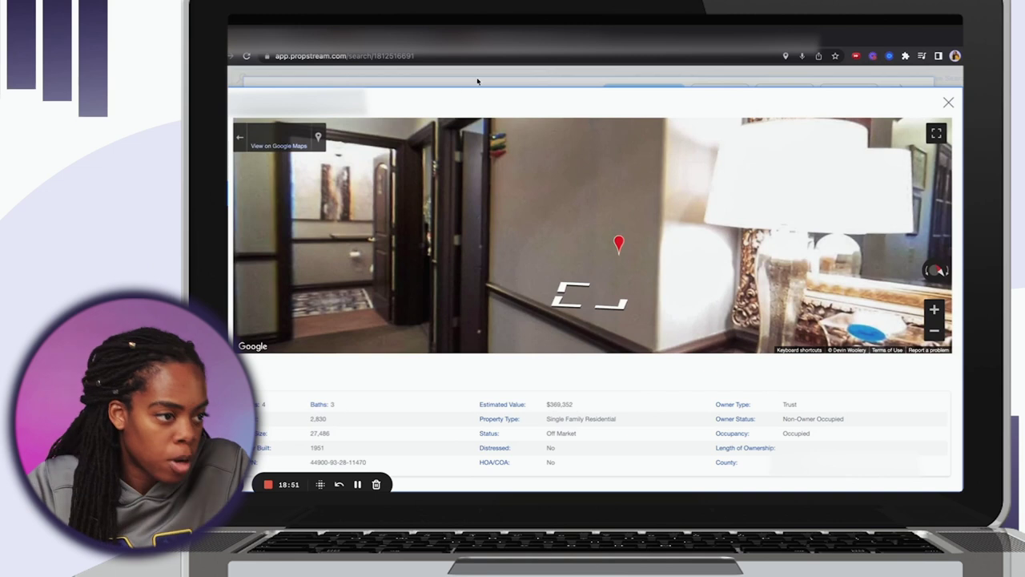
key(Escape)
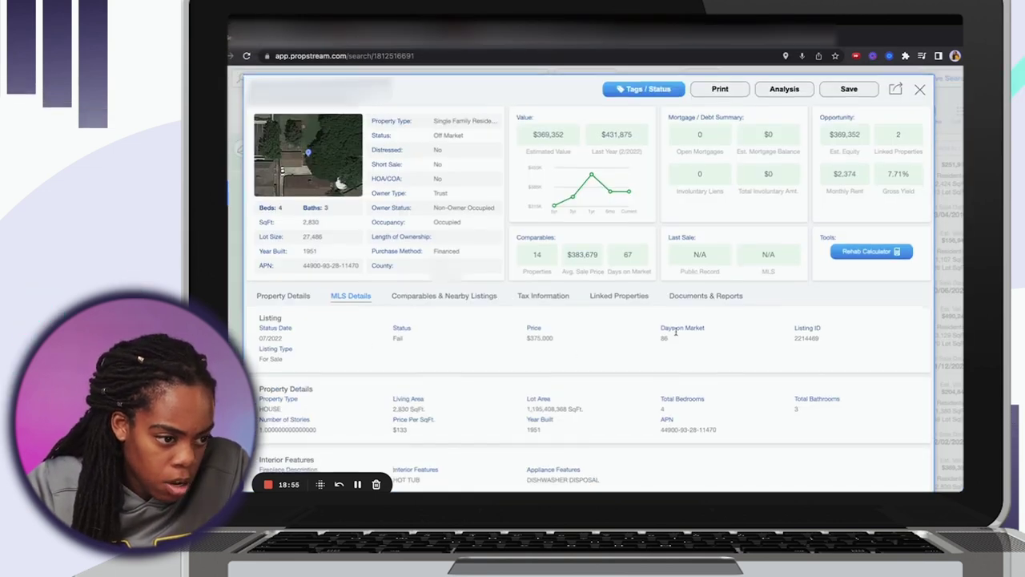
Highlight the days on market and the failed $375,000 listing price.
drag(715, 337, 655, 349)
drag(556, 340, 517, 341)
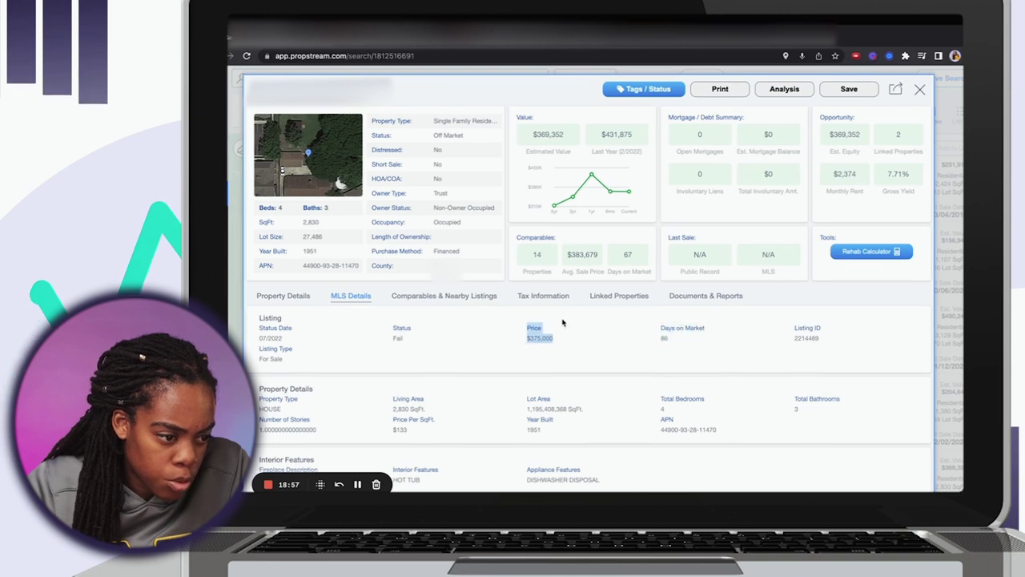
scroll(559, 324, down, 2)
scroll(563, 325, down, 2)
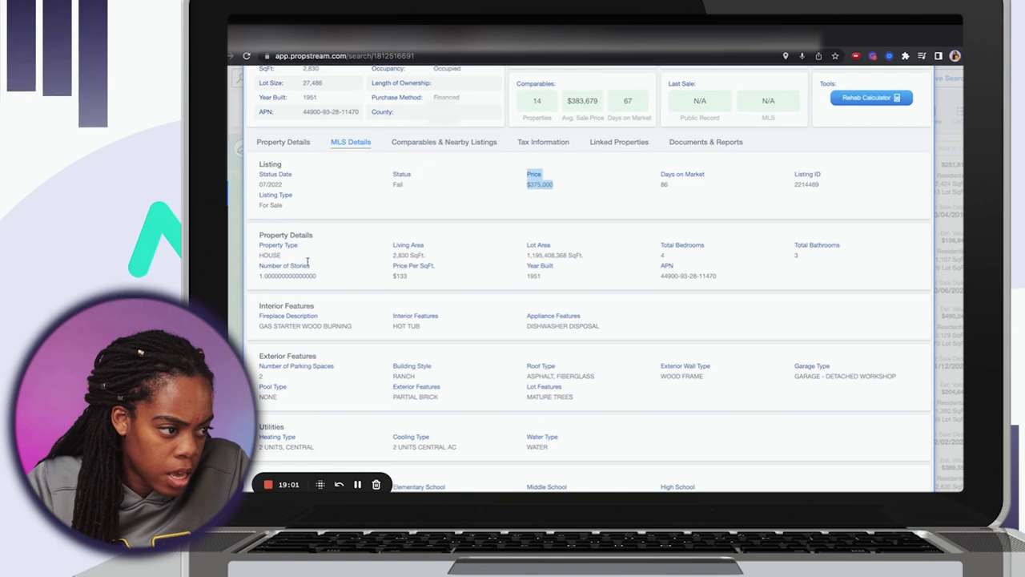
Highlight the HOUSE property type and 2,830 SqFt. living area, then scroll to Agent Information.
drag(282, 255, 265, 255)
drag(427, 257, 392, 243)
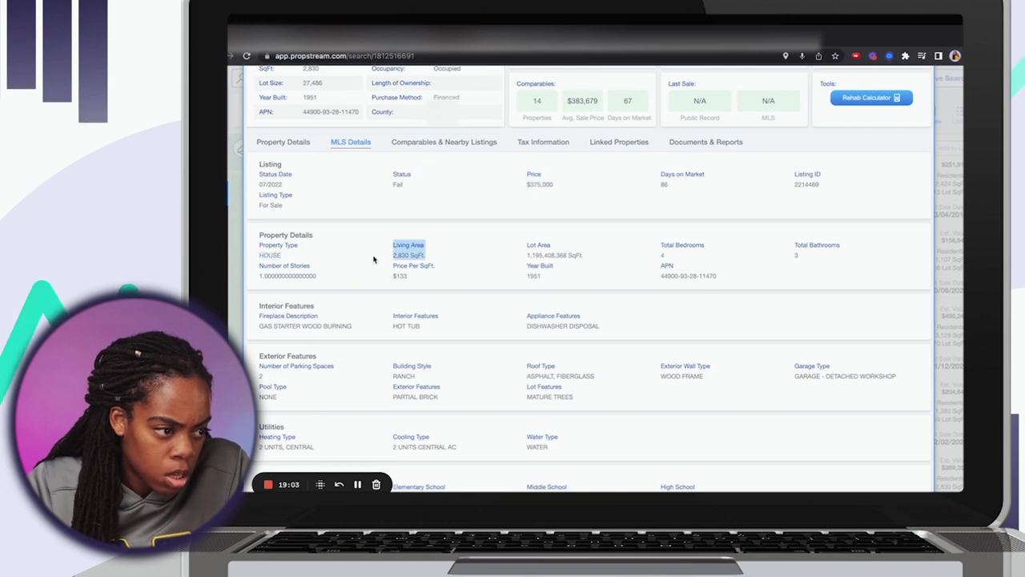
scroll(725, 276, down, 2)
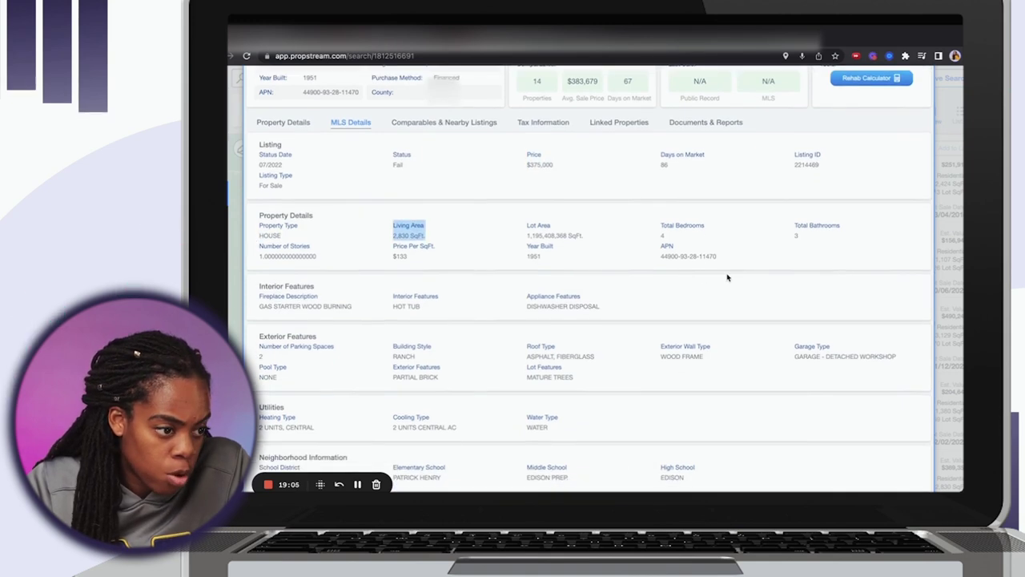
scroll(724, 277, down, 5)
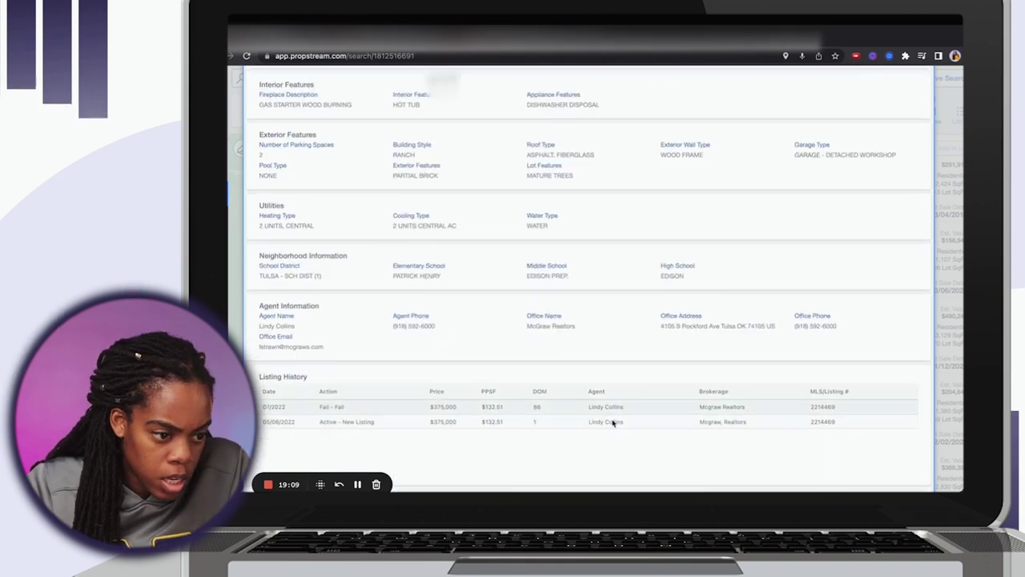
scroll(487, 422, up, 12)
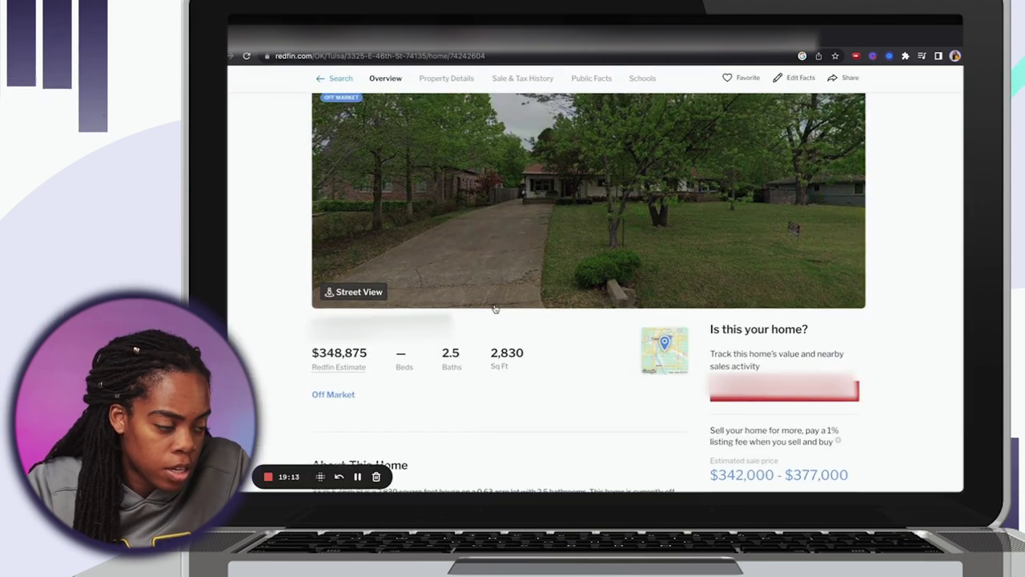
View the Redfin home's street-view photo full-size, then return to the PropStream property details.
click(480, 324)
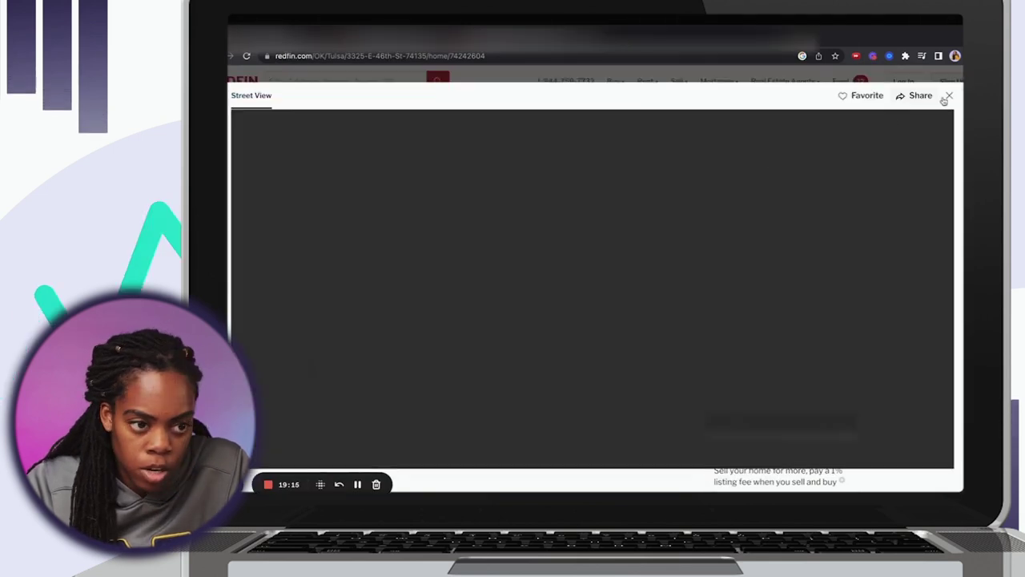
click(949, 96)
scroll(644, 318, down, 3)
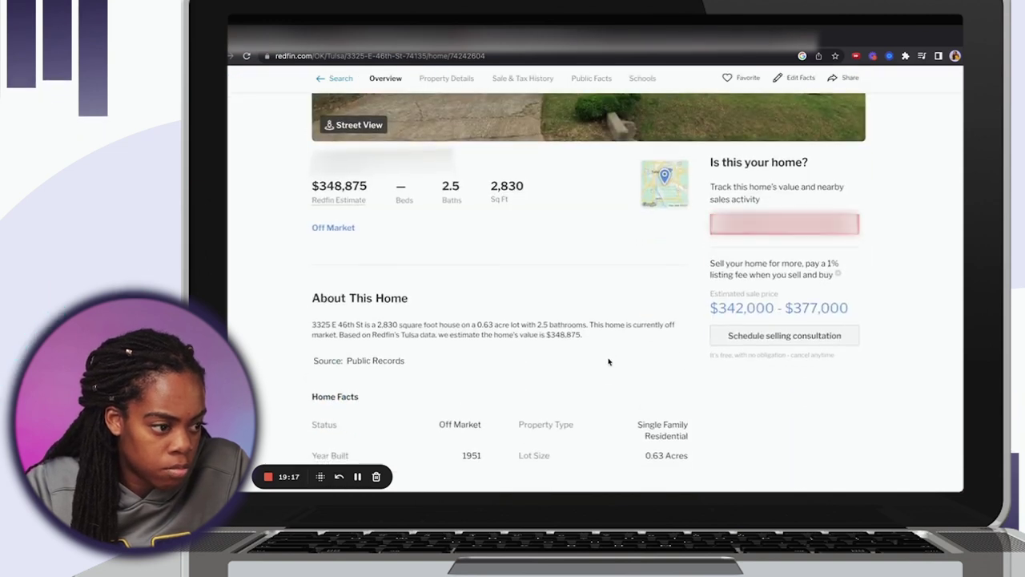
scroll(608, 347, down, 4)
scroll(543, 341, up, 7)
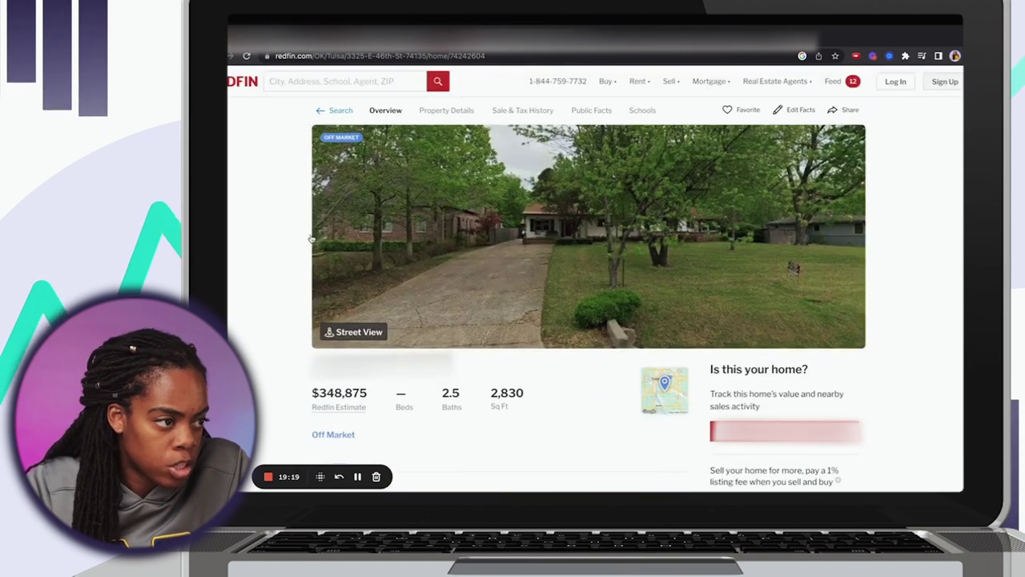
key(ctrl+Tab)
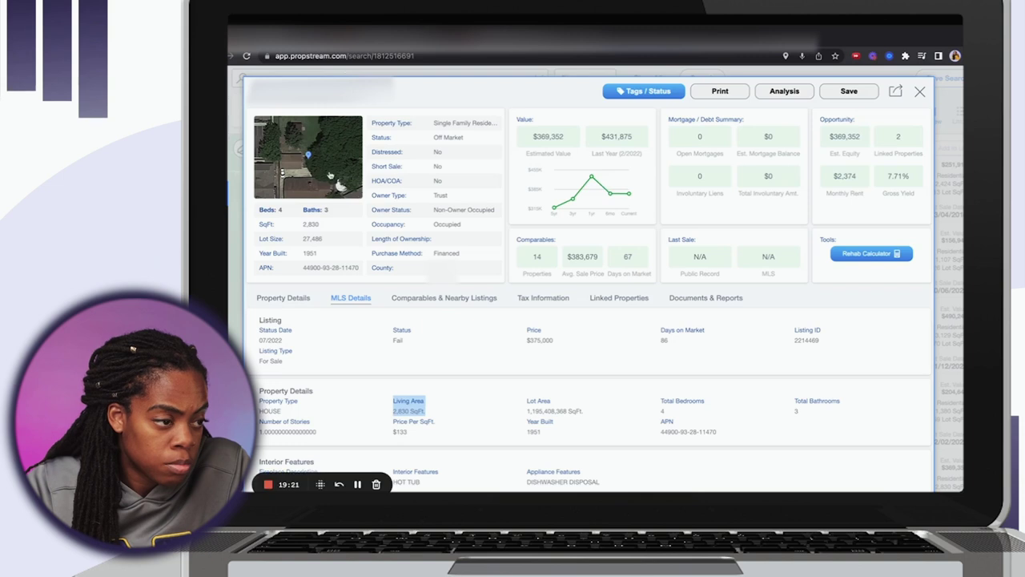
Enter the property's interior Street View and move down the hallway into the blue-couch room.
click(305, 159)
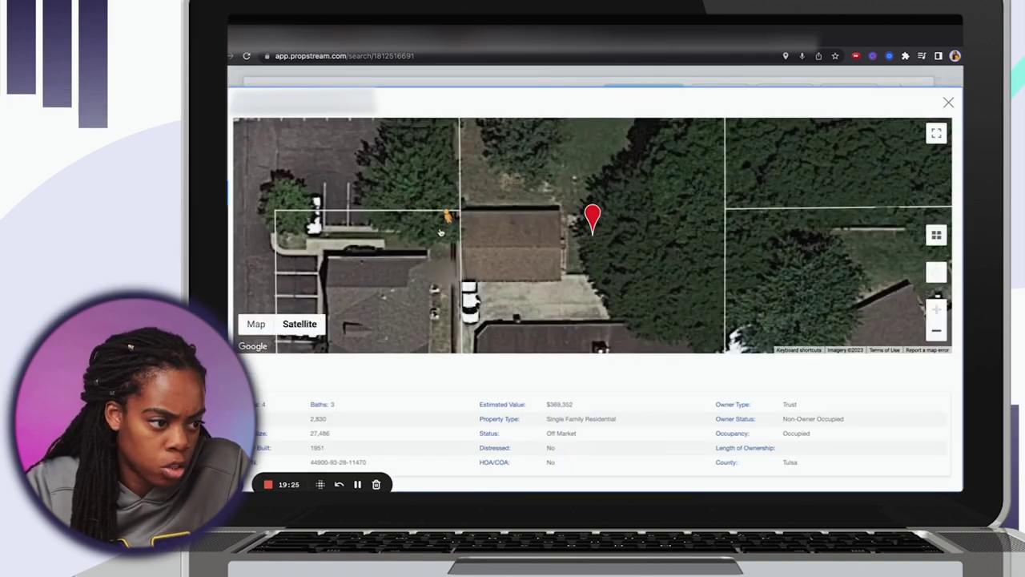
drag(440, 233, 440, 232)
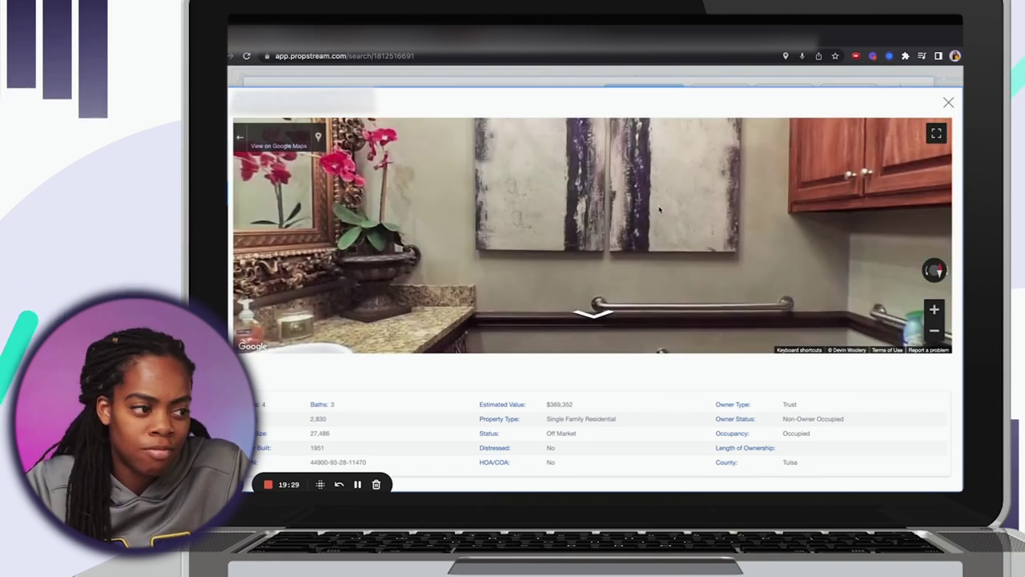
mouse_move(695, 231)
mouse_down()
mouse_move(671, 169)
mouse_move(639, 198)
mouse_move(517, 233)
mouse_up()
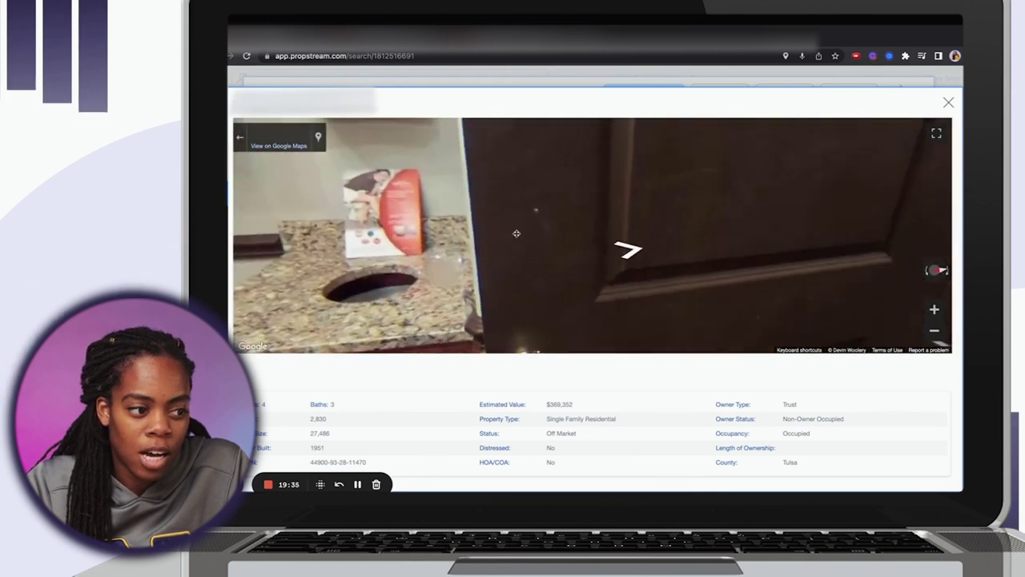
click(686, 222)
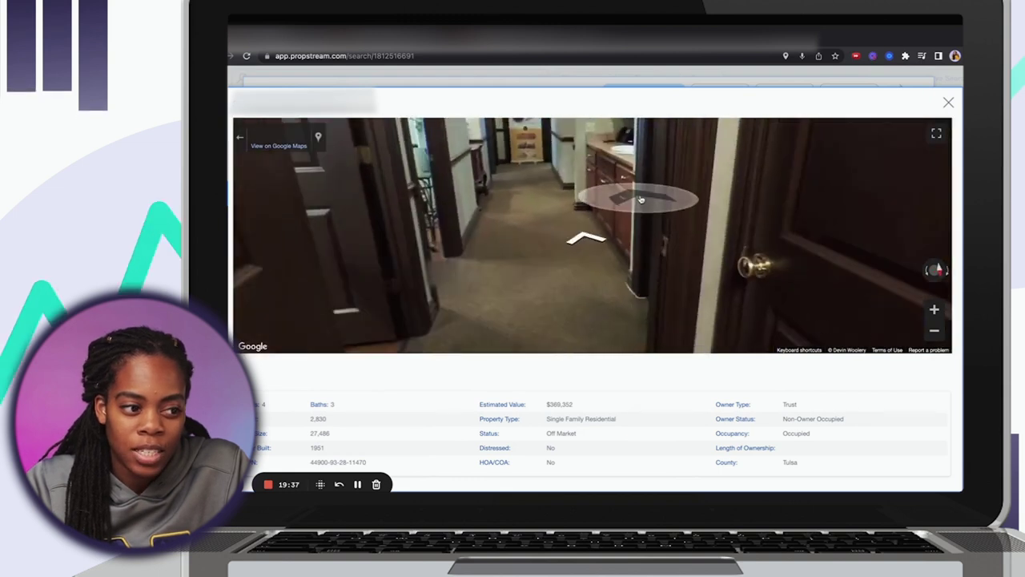
drag(557, 246, 736, 216)
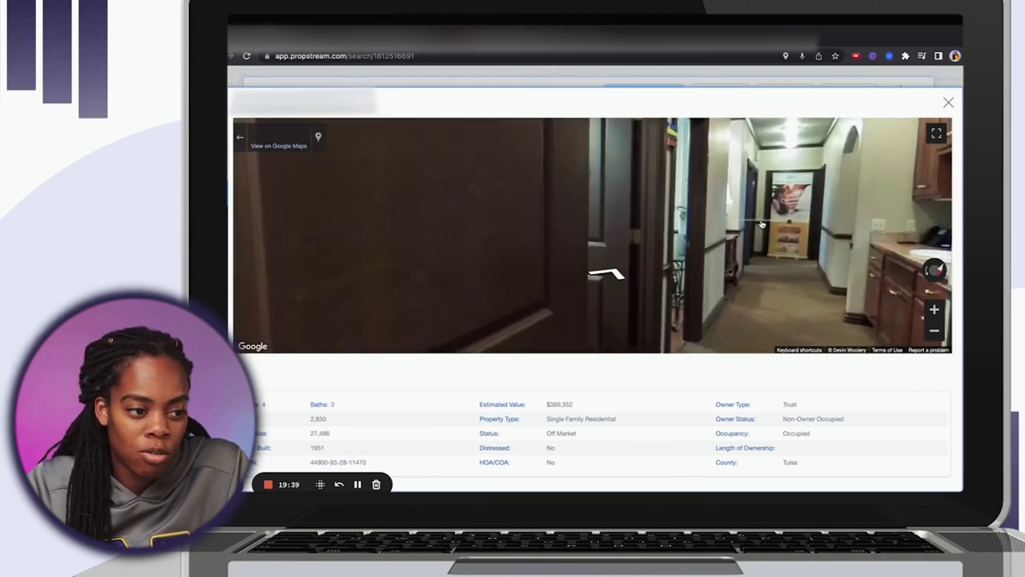
click(761, 225)
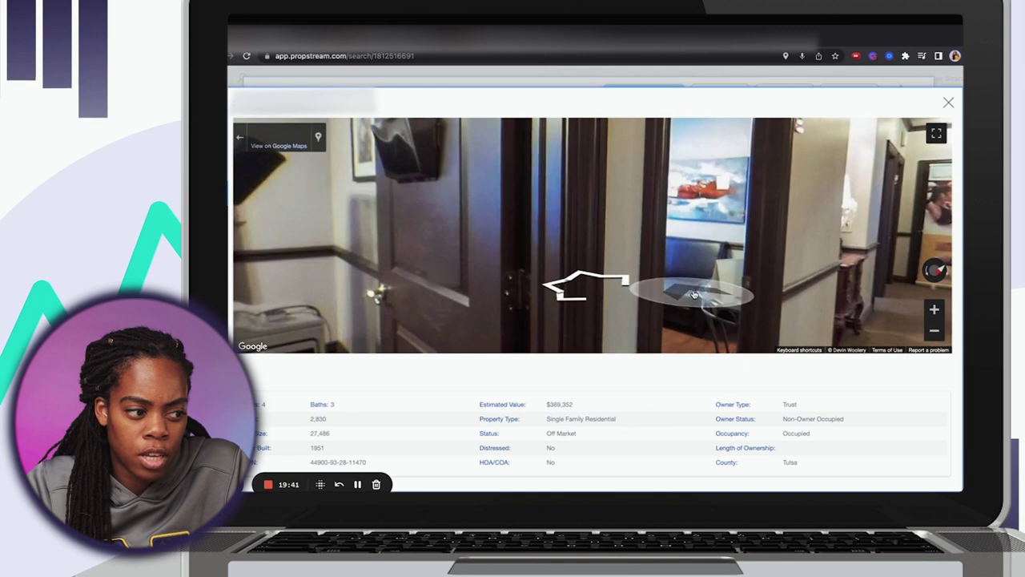
Tour the padded-bench room, kitchenette and hallway, then close Street View.
click(695, 295)
drag(813, 228, 945, 200)
drag(795, 176, 348, 229)
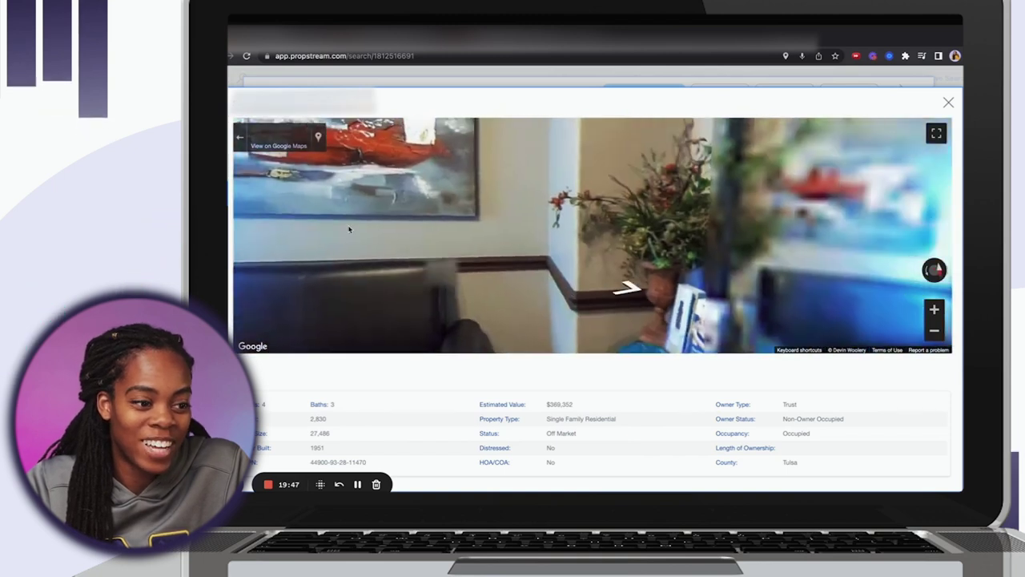
key(Right)
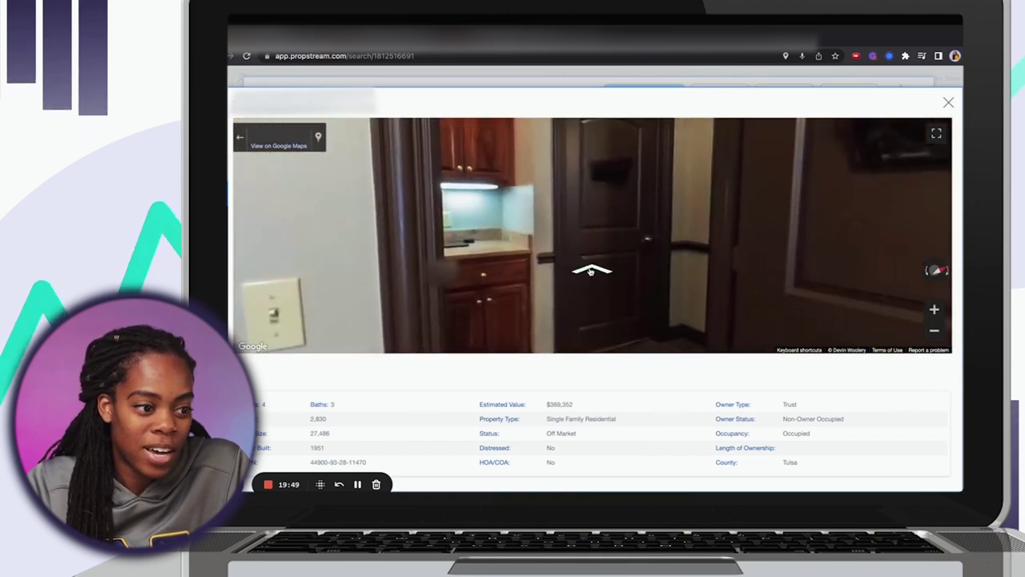
click(591, 270)
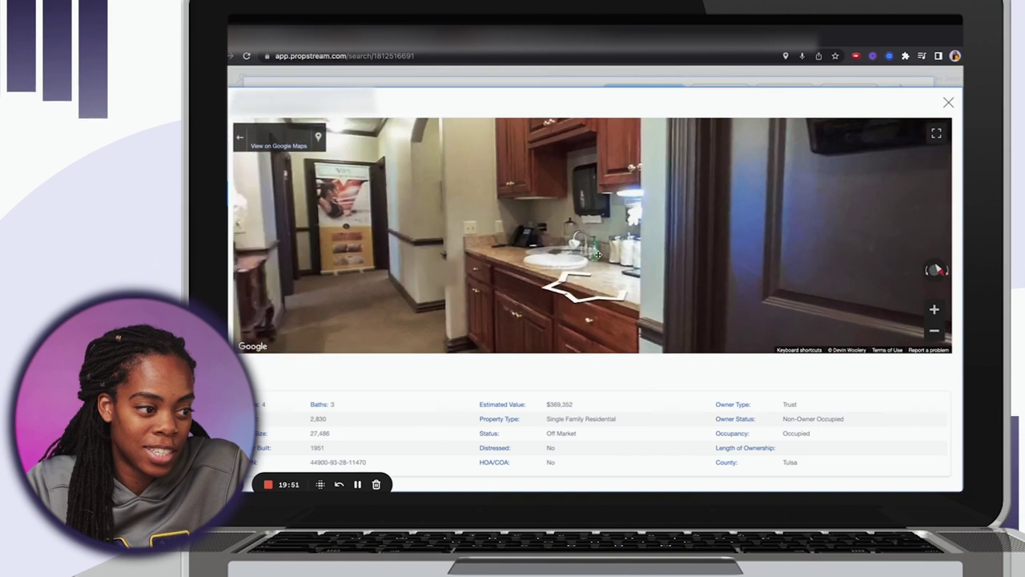
key(Left)
click(578, 229)
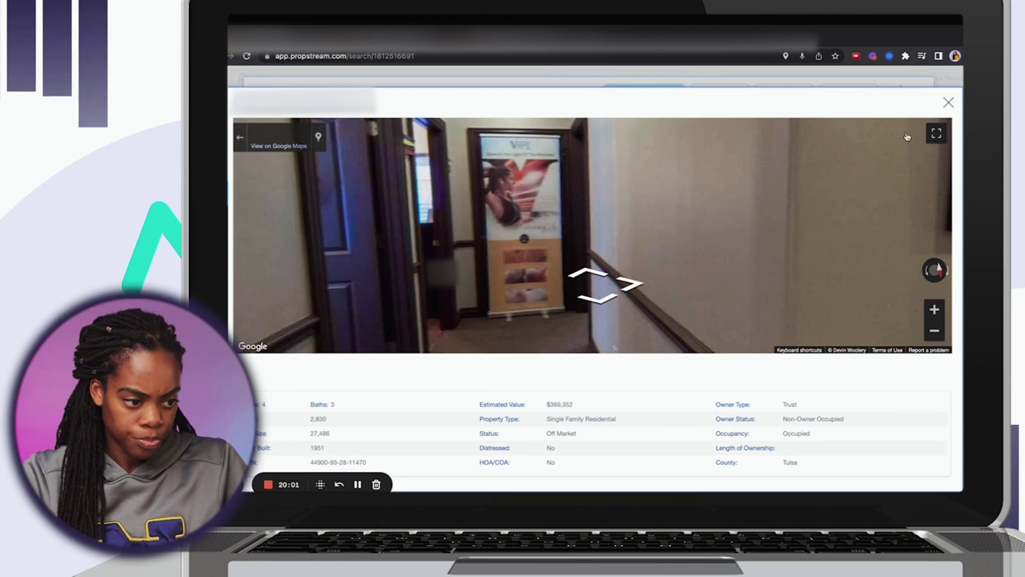
click(949, 102)
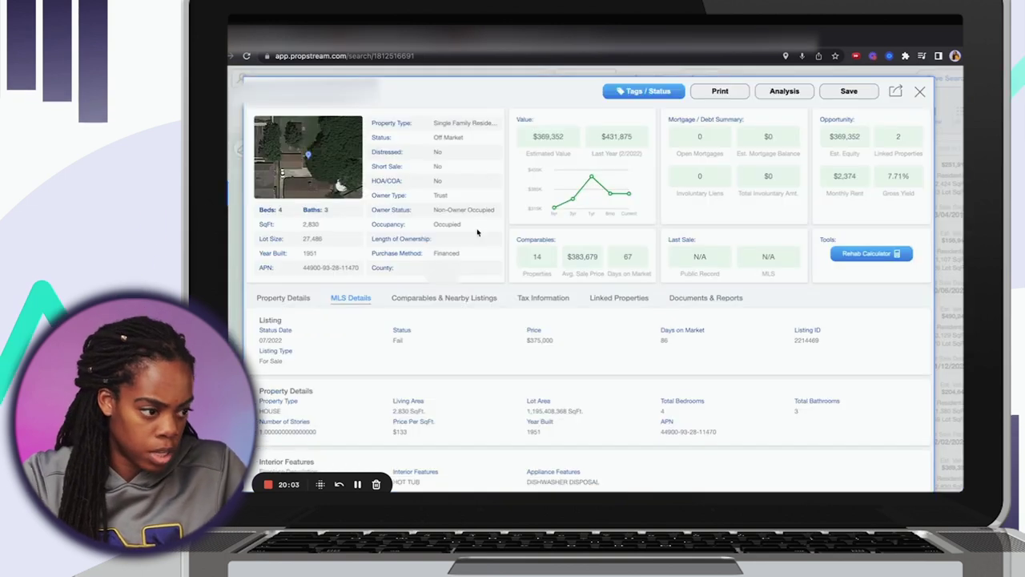
Scroll to Agent Information and select the listing agent's name.
scroll(472, 292, down, 5)
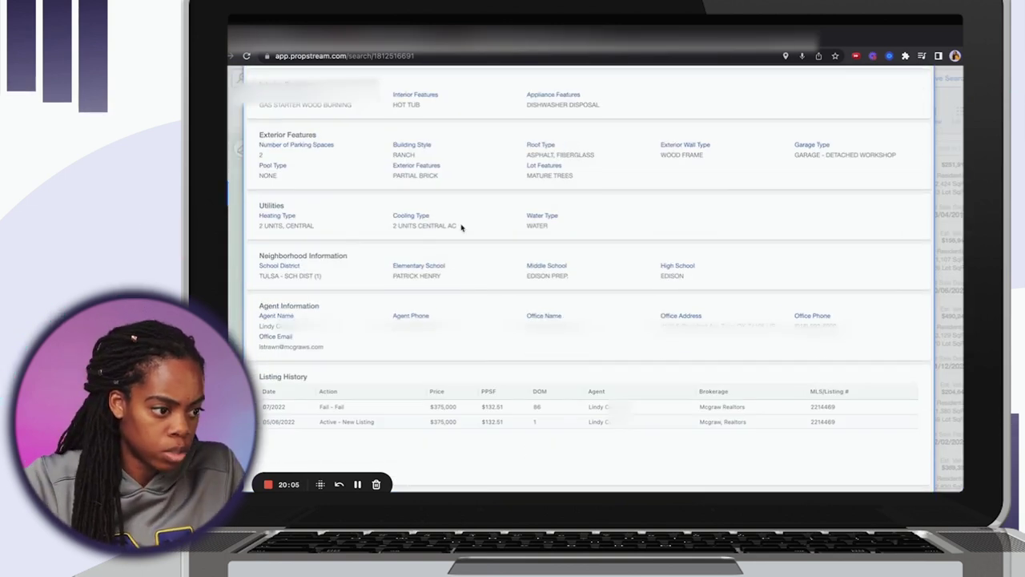
drag(259, 326, 441, 331)
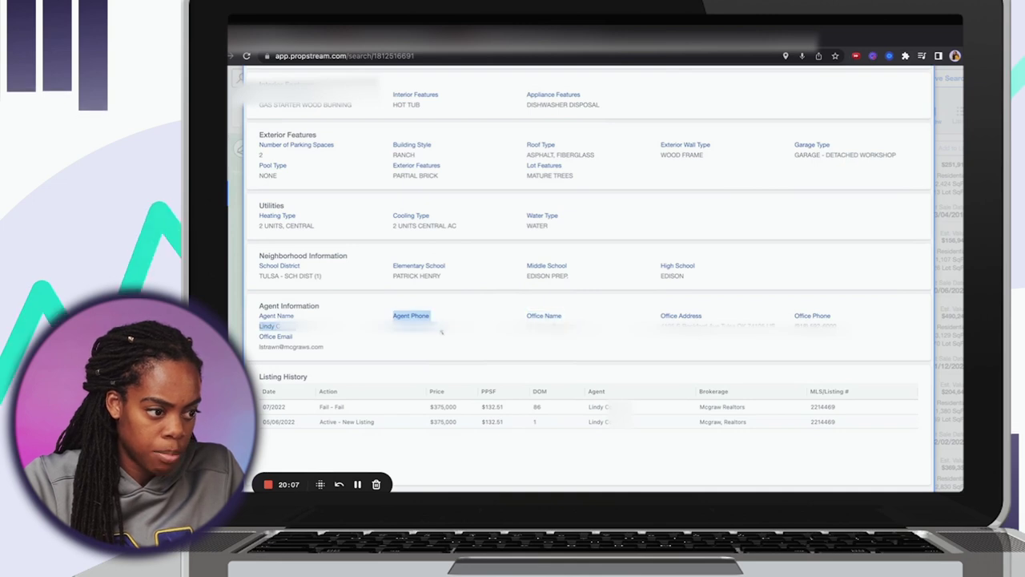
click(439, 332)
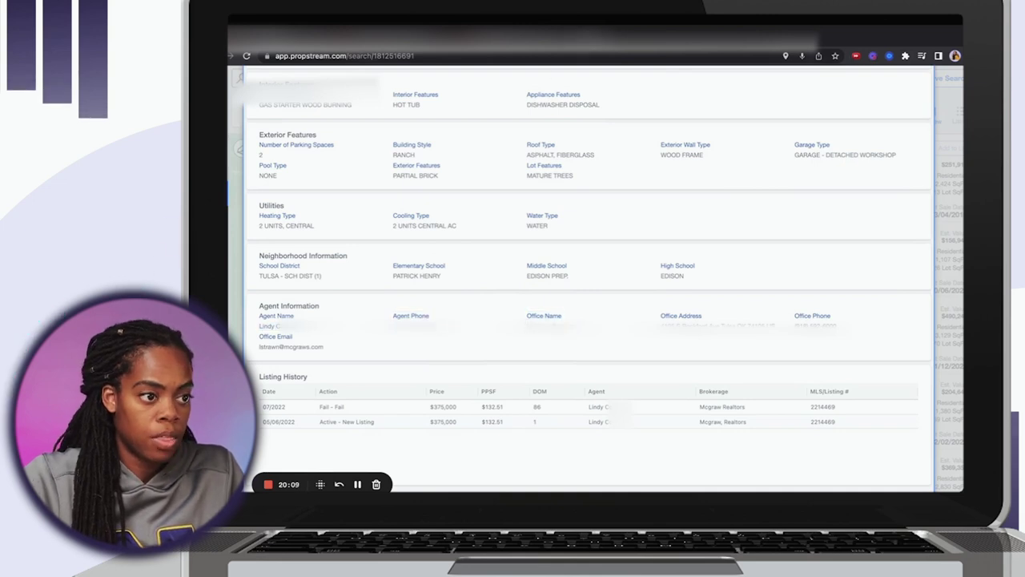
Open the REsimpli site in a new browser tab.
key(ctrl+t)
text(resimpli)
key(Return)
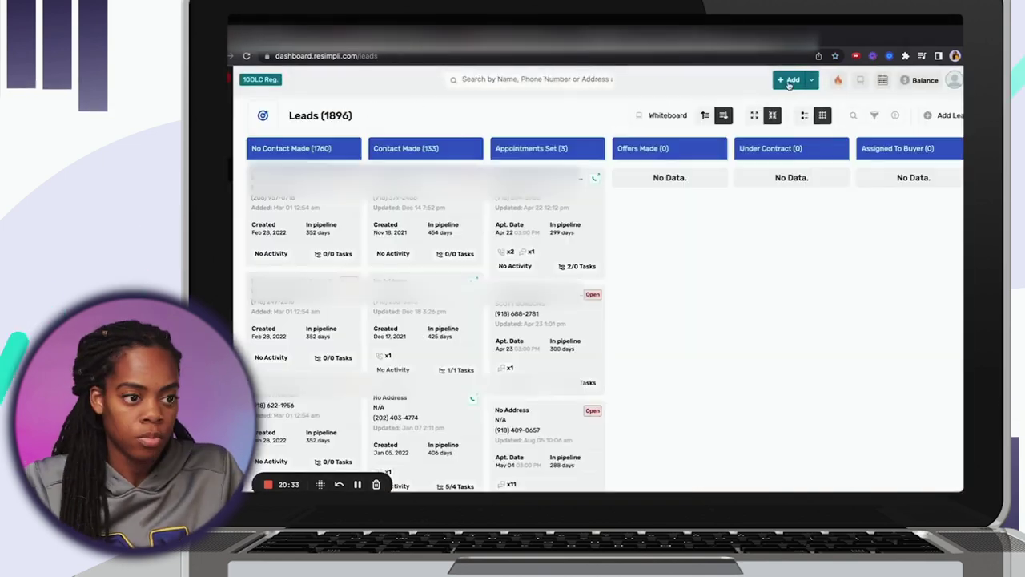
Start a new lead in REsimpli and copy the listing agent's phone number from PropStream.
click(791, 79)
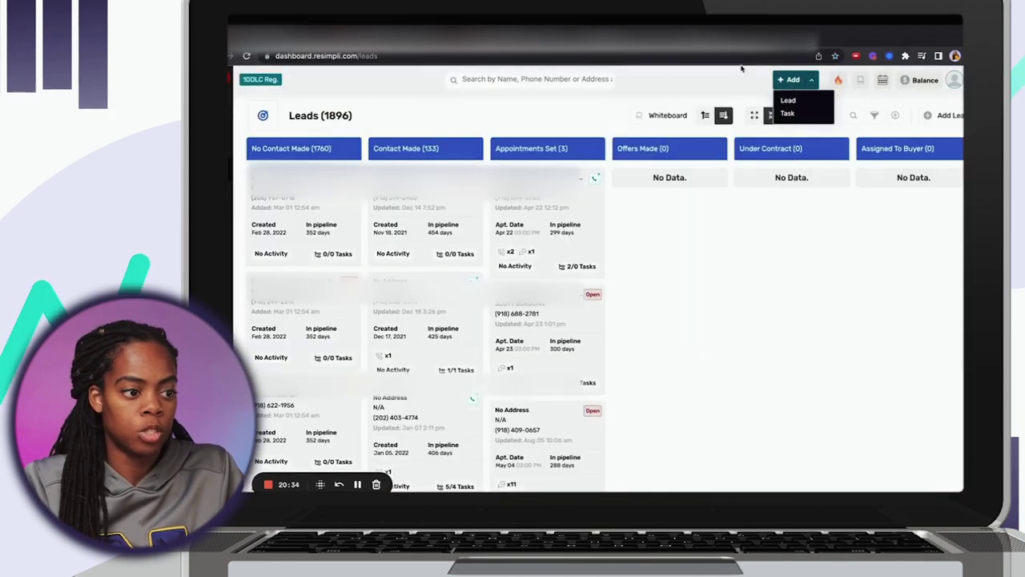
click(788, 100)
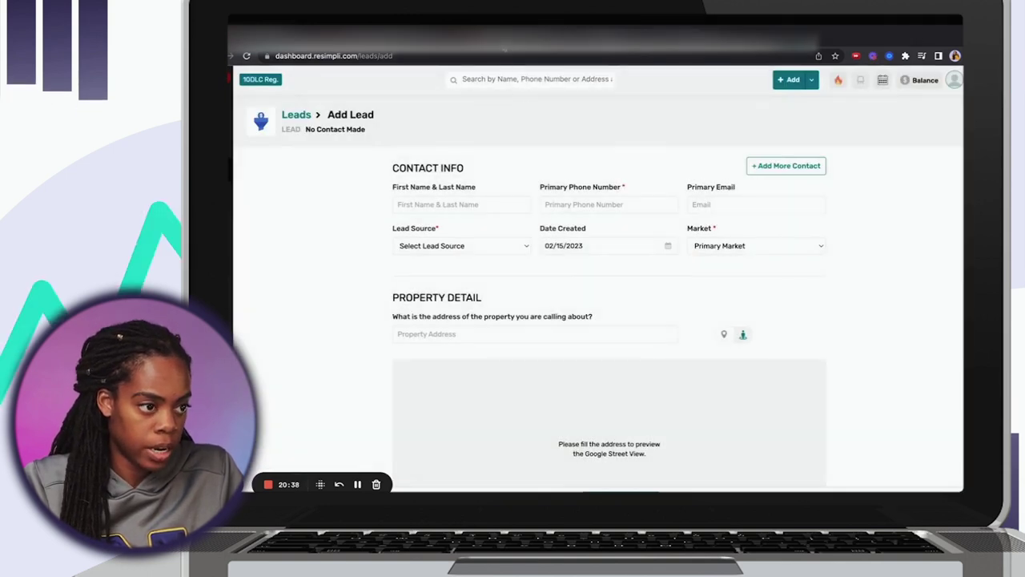
key(ctrl+Tab)
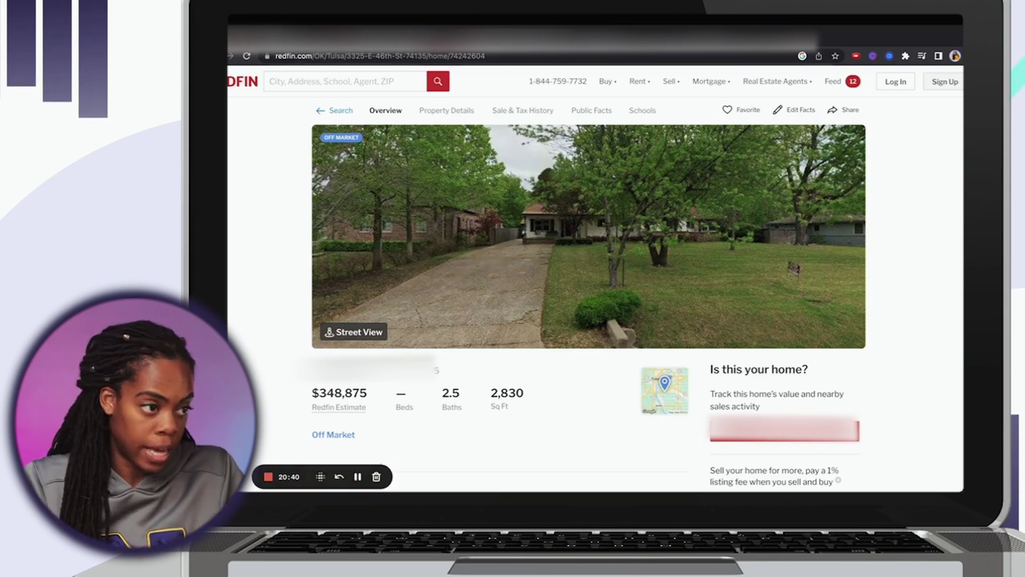
key(ctrl+Tab)
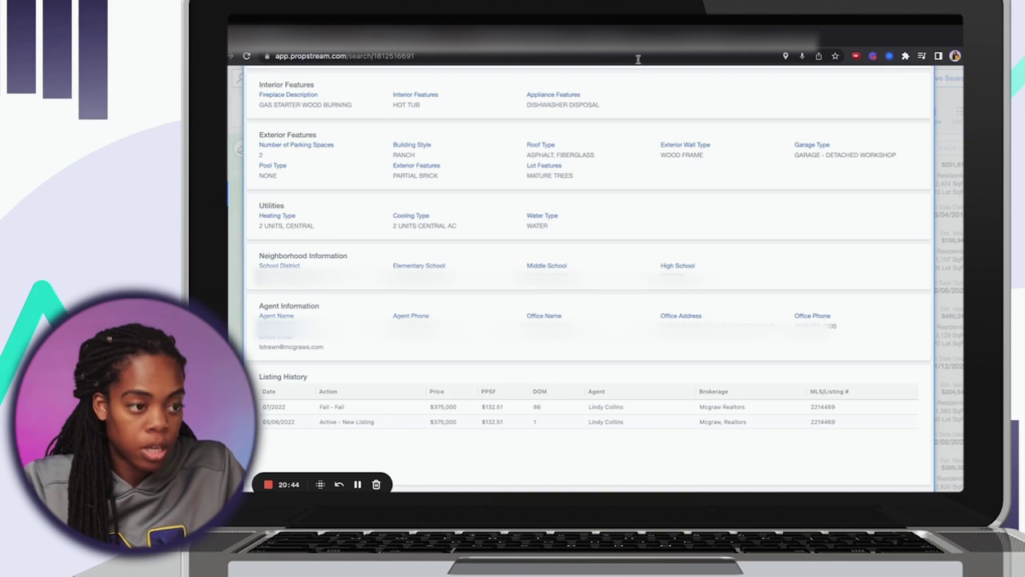
key(ctrl+Tab)
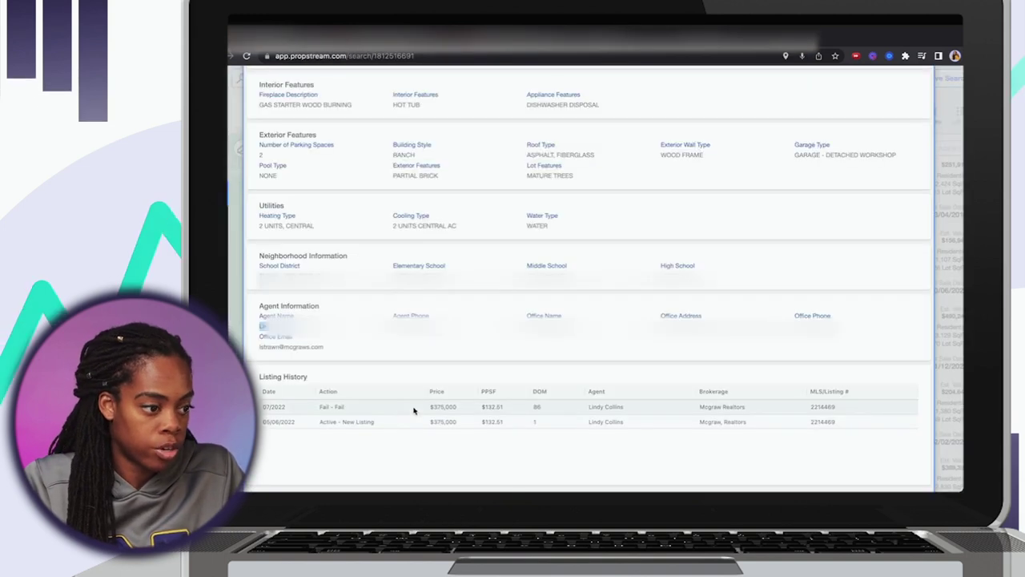
drag(438, 337, 430, 316)
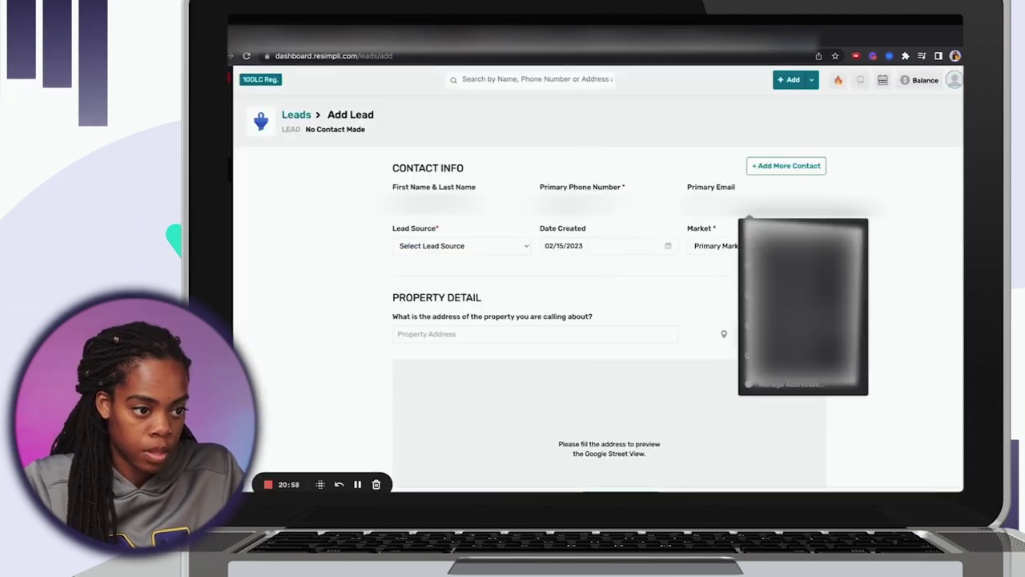
Set the new lead's source to MLS.
click(442, 245)
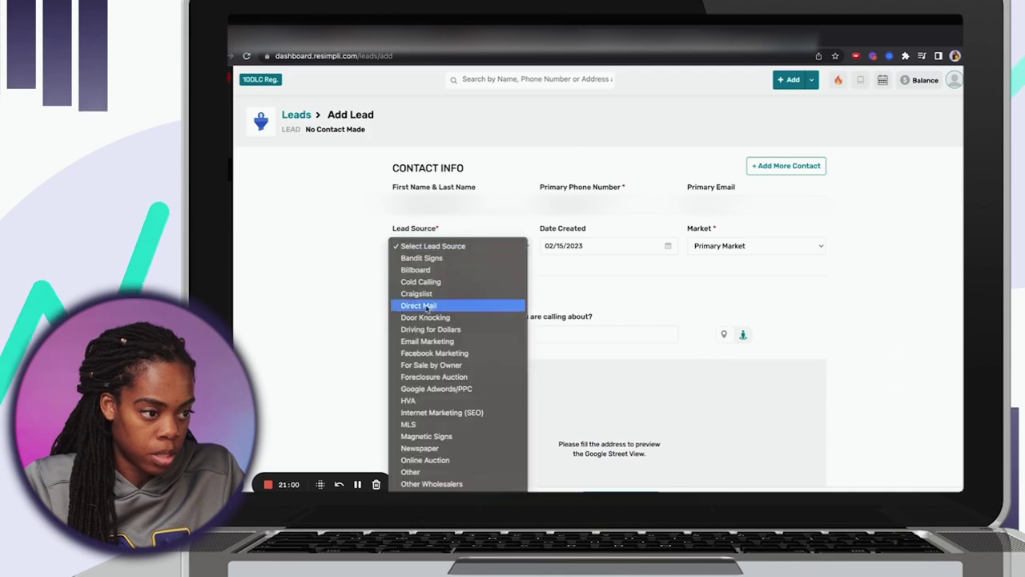
click(417, 429)
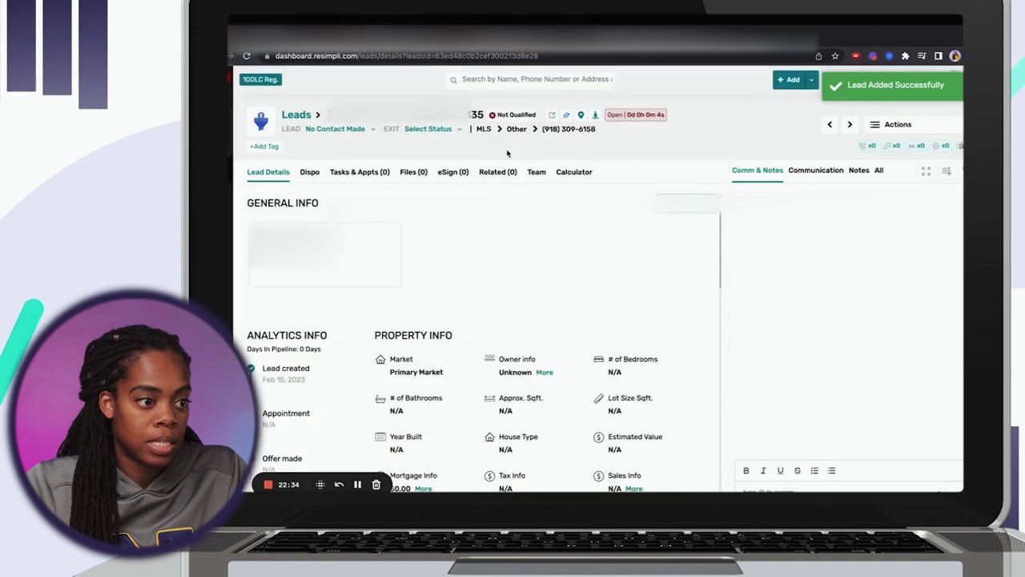
Call the new seller lead from its Actions menu, then end the call after about a minute.
click(898, 124)
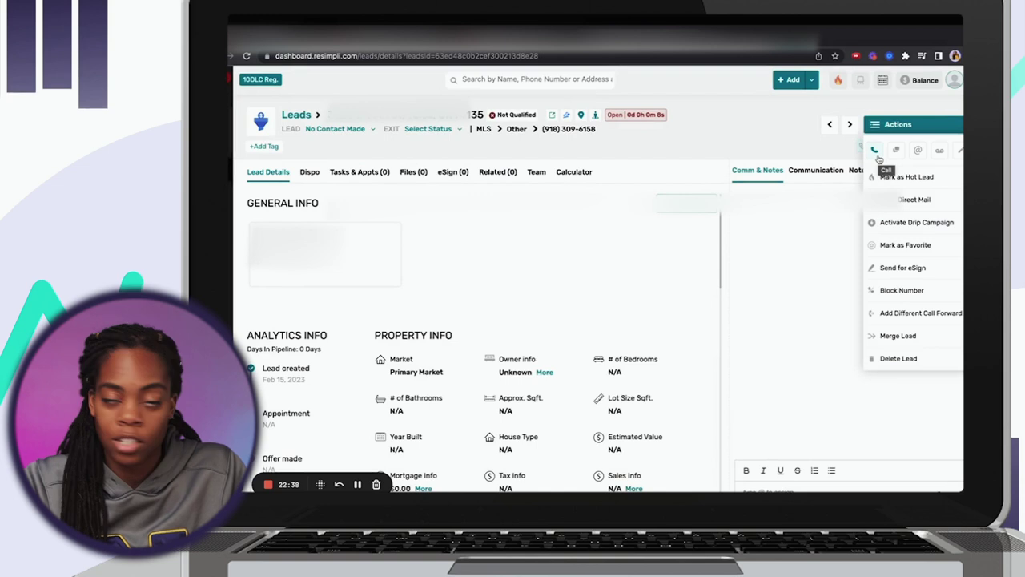
click(875, 151)
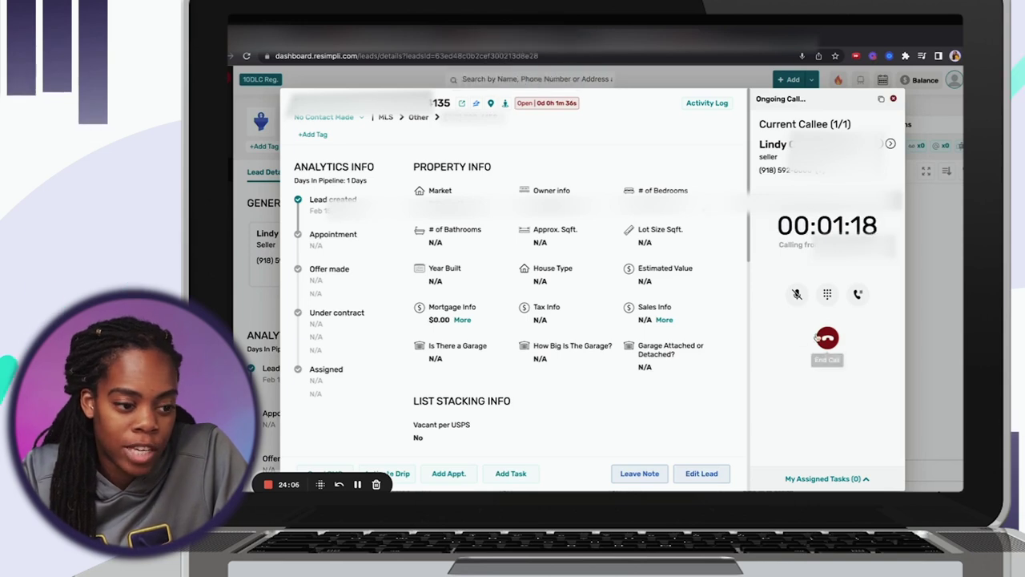
click(827, 337)
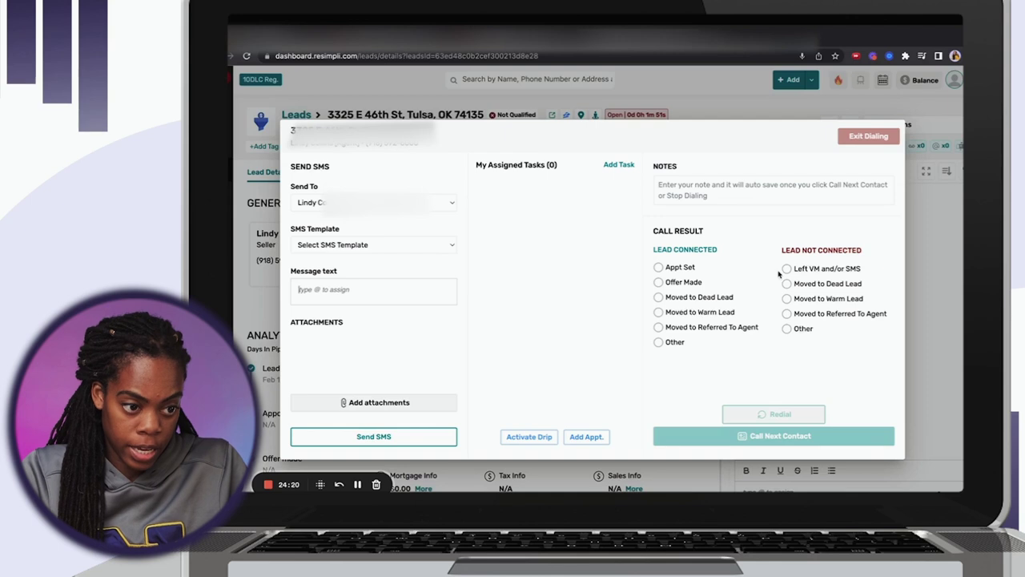
Mark the call result as Left VM and/or SMS and start the drip setup.
click(787, 269)
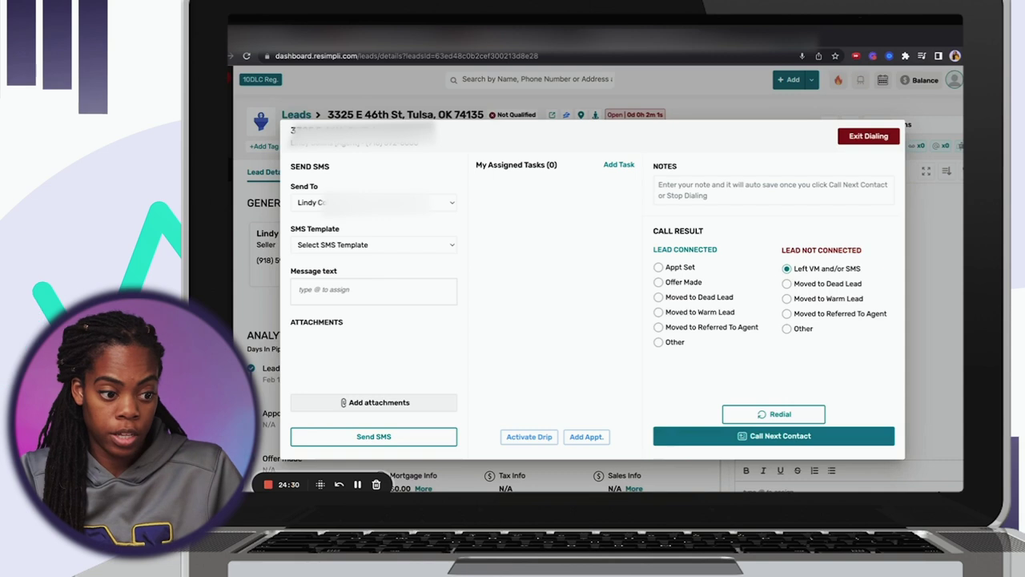
click(525, 439)
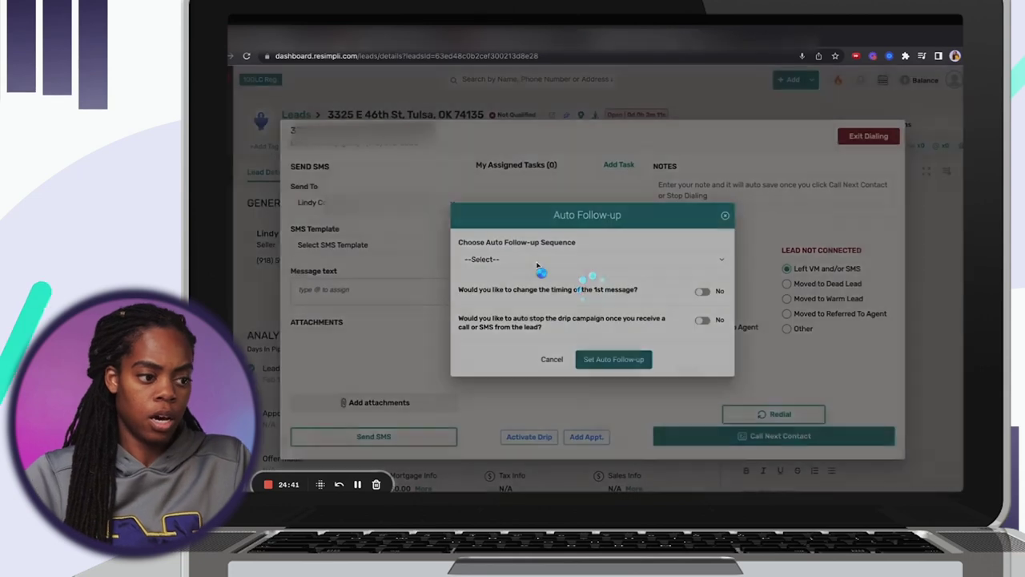
Dismiss the Auto Follow-up dialog without choosing any follow-up sequence.
click(537, 259)
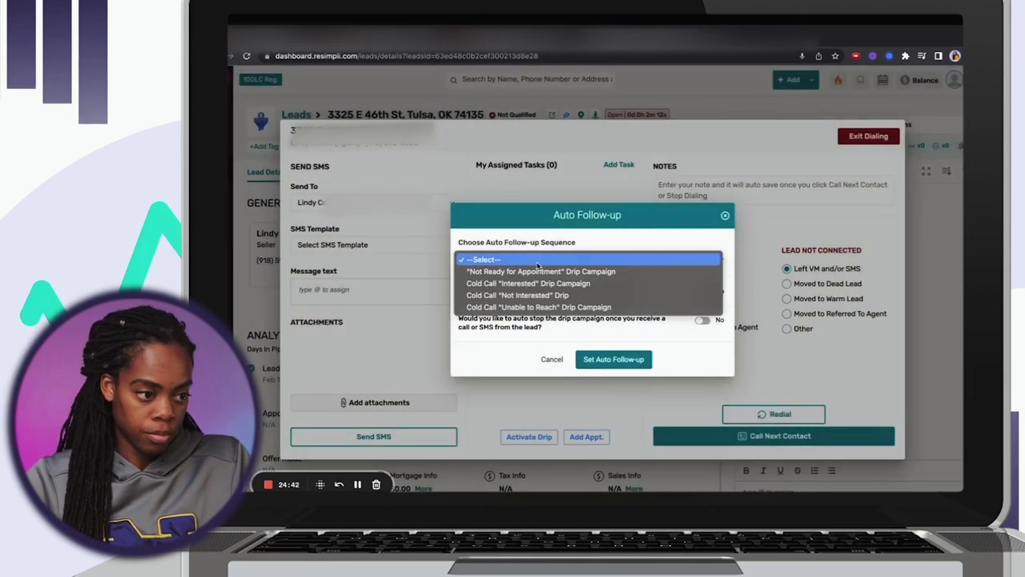
click(537, 265)
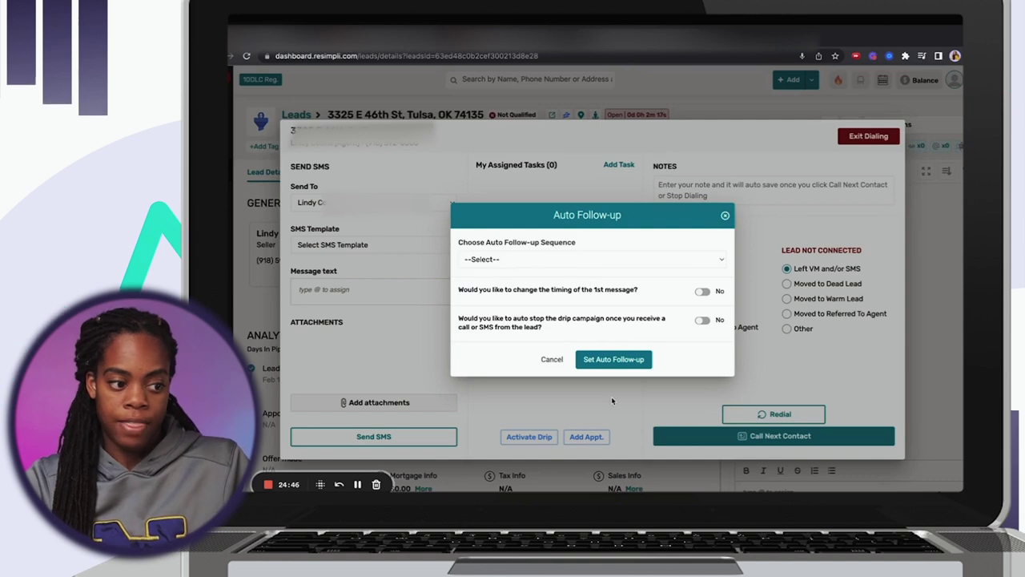
click(725, 216)
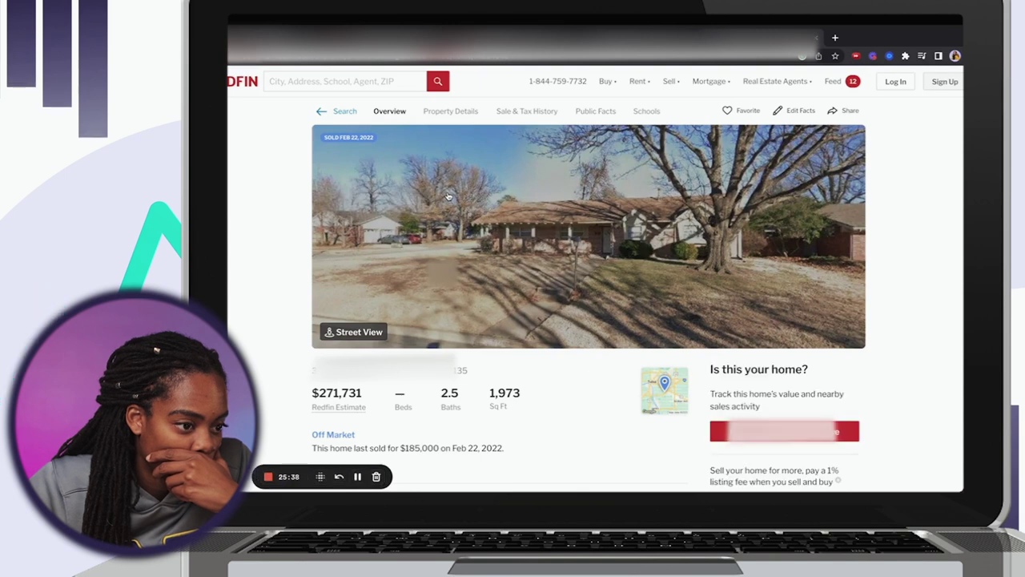
click(447, 196)
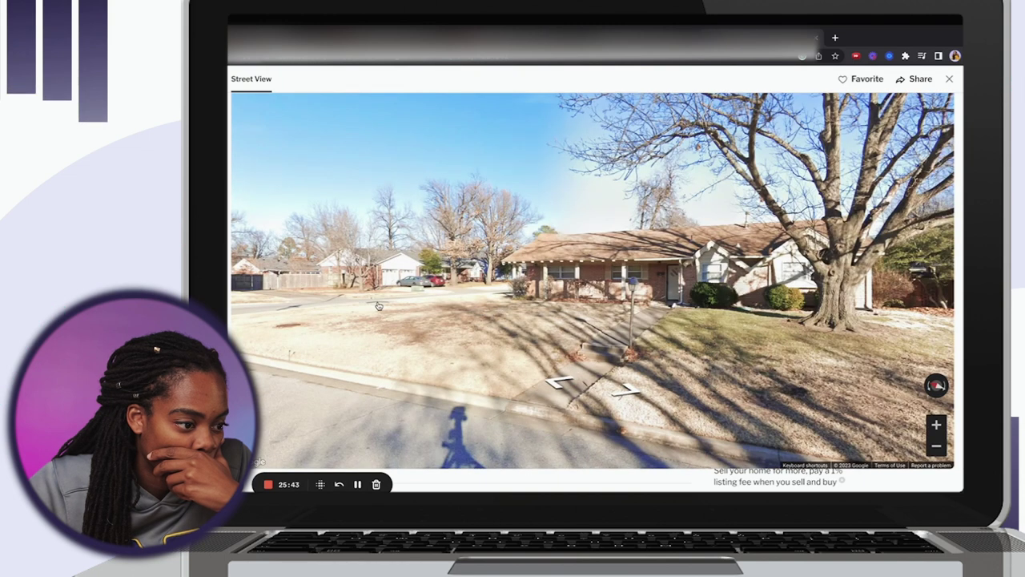
click(379, 306)
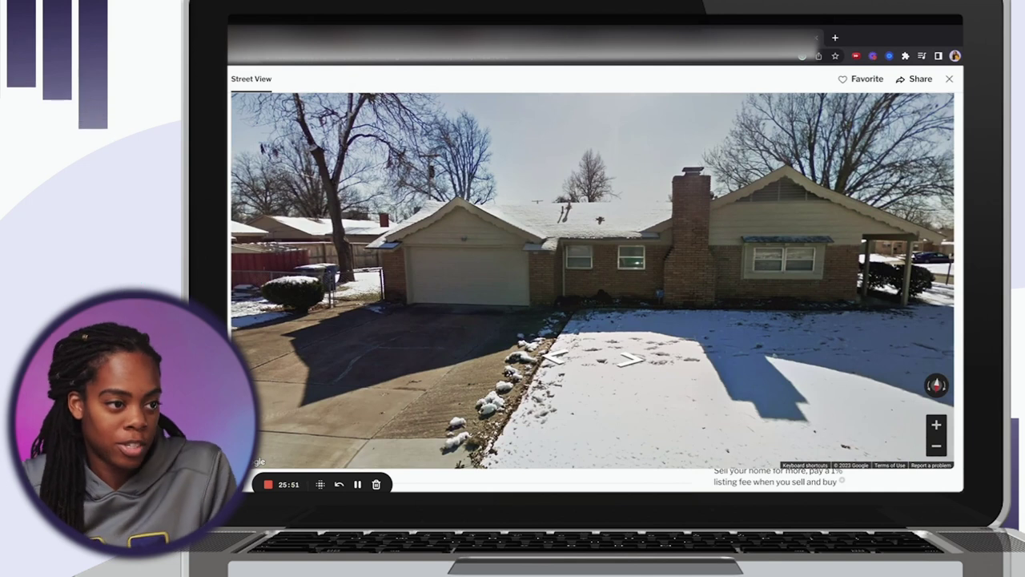
key(Escape)
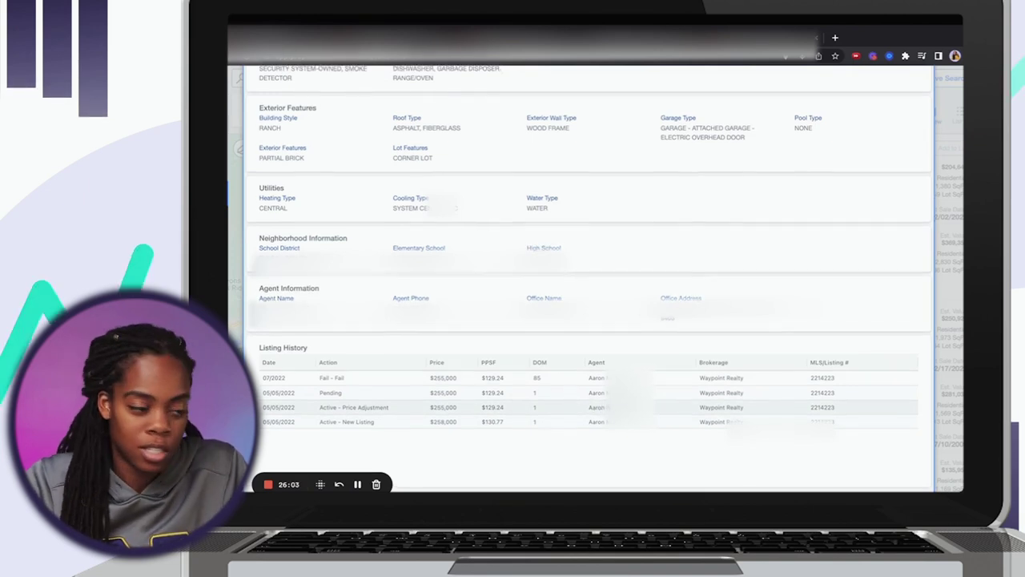
Close Street View and review the listing's sale history and $271,731 Redfin estimate.
scroll(609, 412, up, 5)
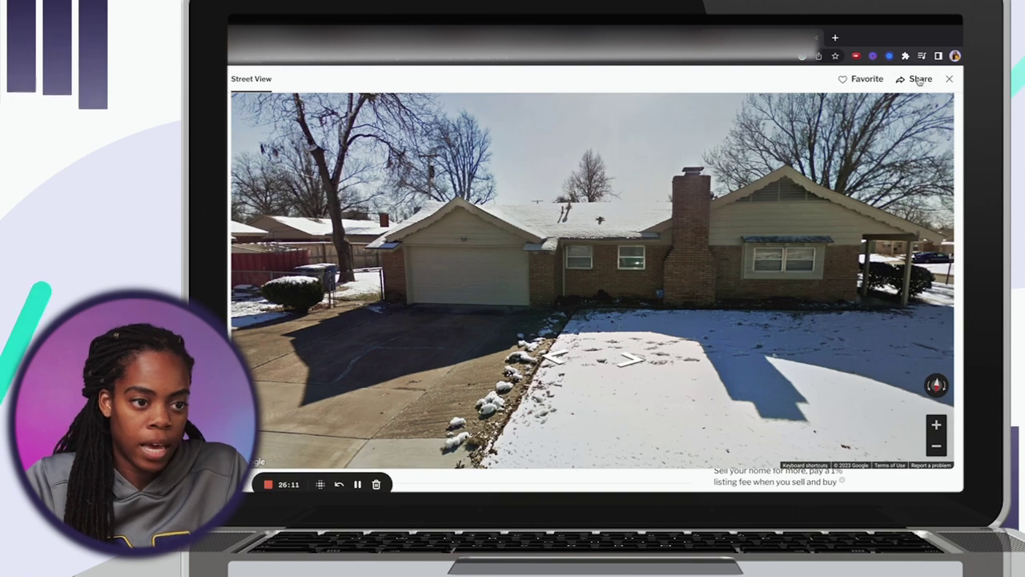
click(949, 79)
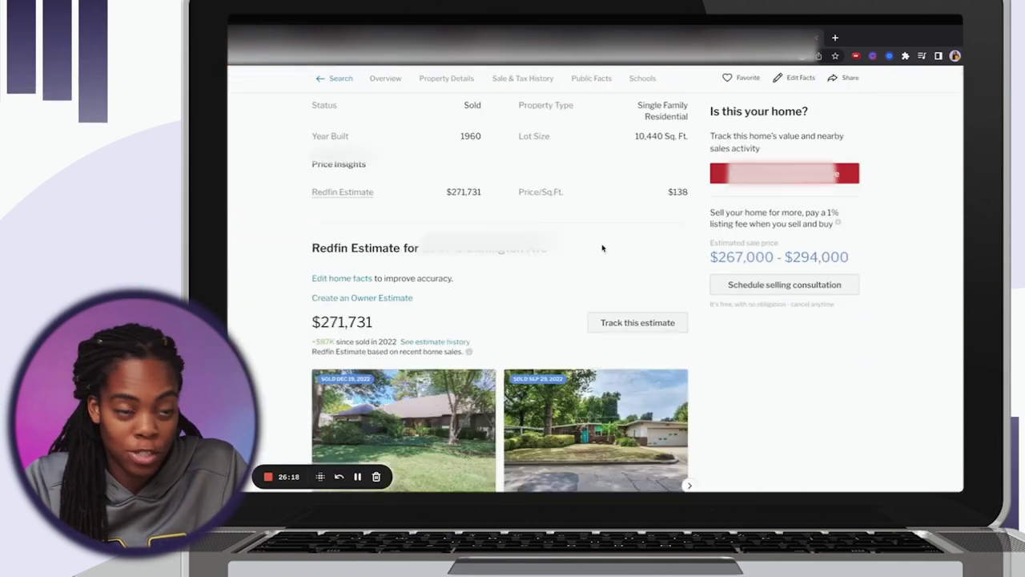
scroll(603, 248, down, 10)
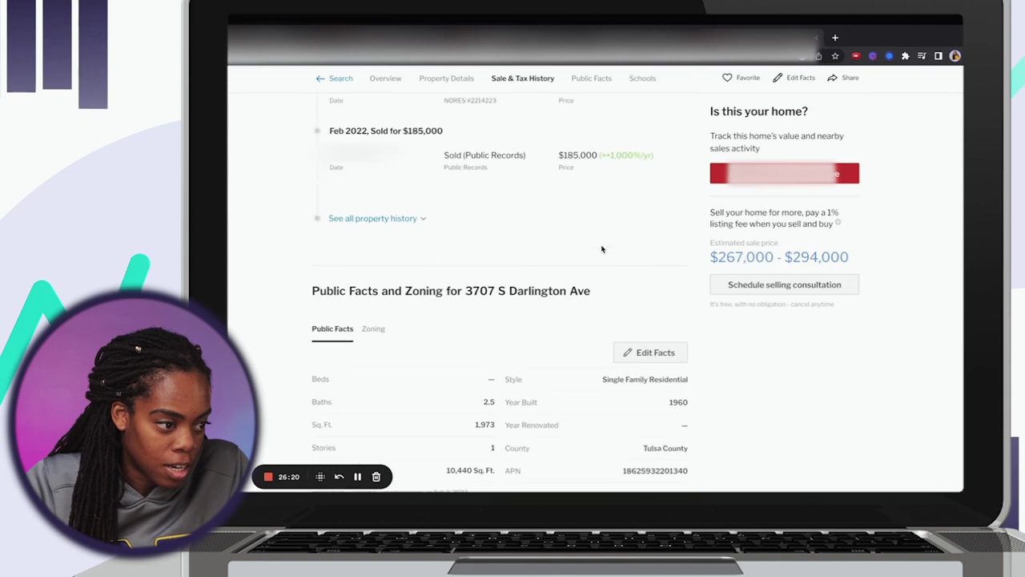
scroll(602, 248, up, 10)
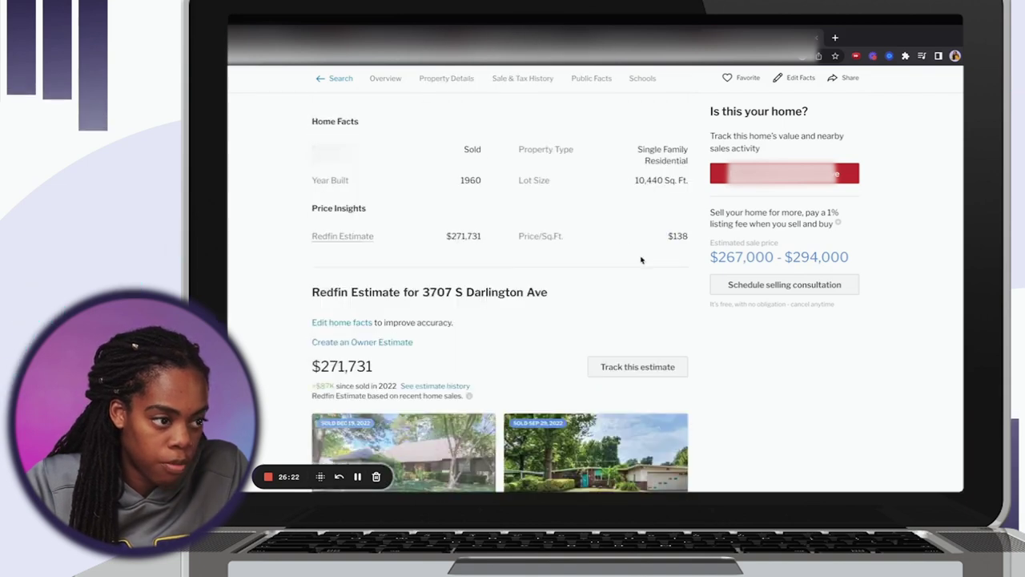
Open the property's PropStream record and show its location on the satellite map.
click(693, 311)
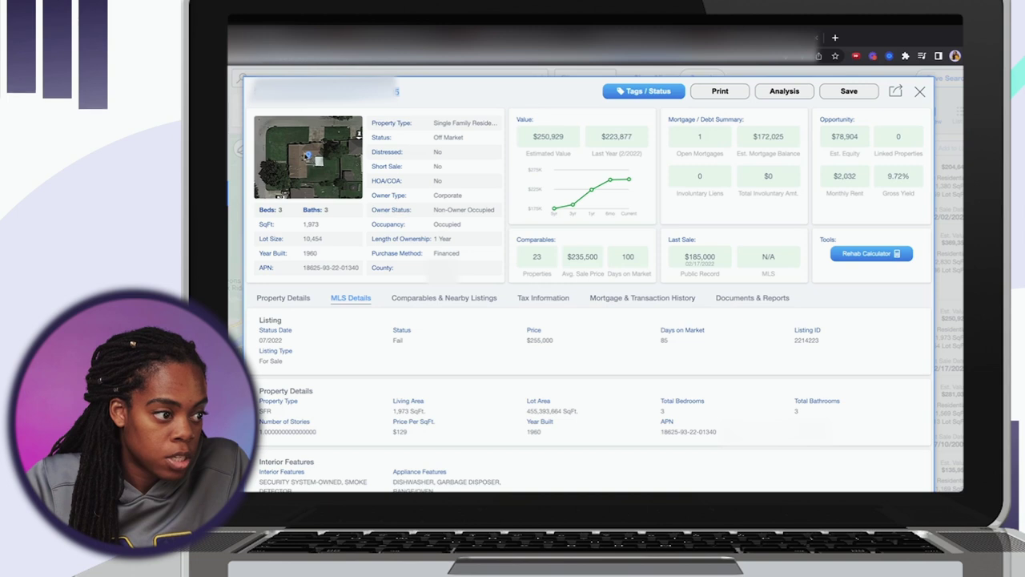
click(307, 156)
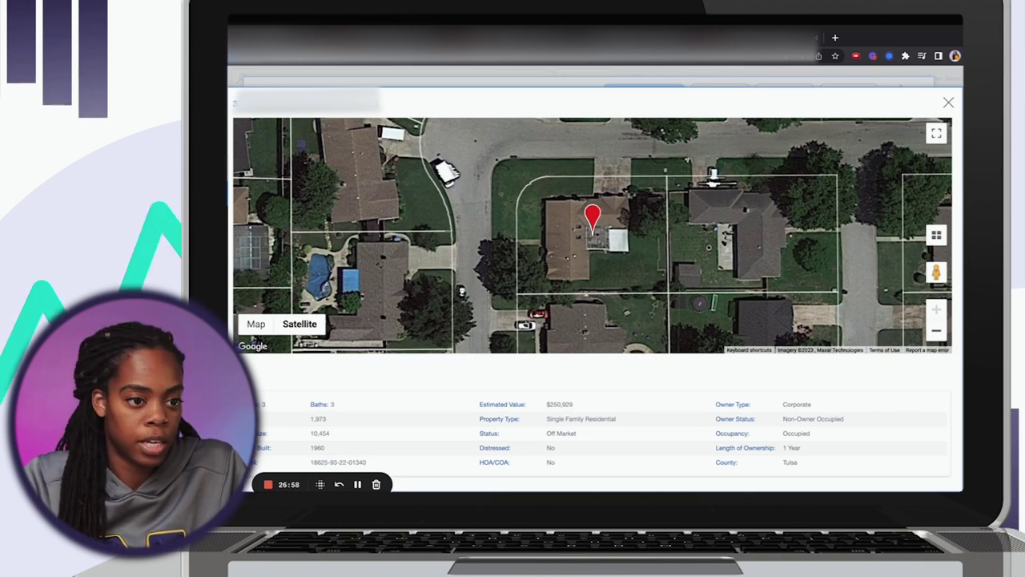
Close the satellite map and walk Street View down the street to the brick house.
click(948, 102)
click(308, 157)
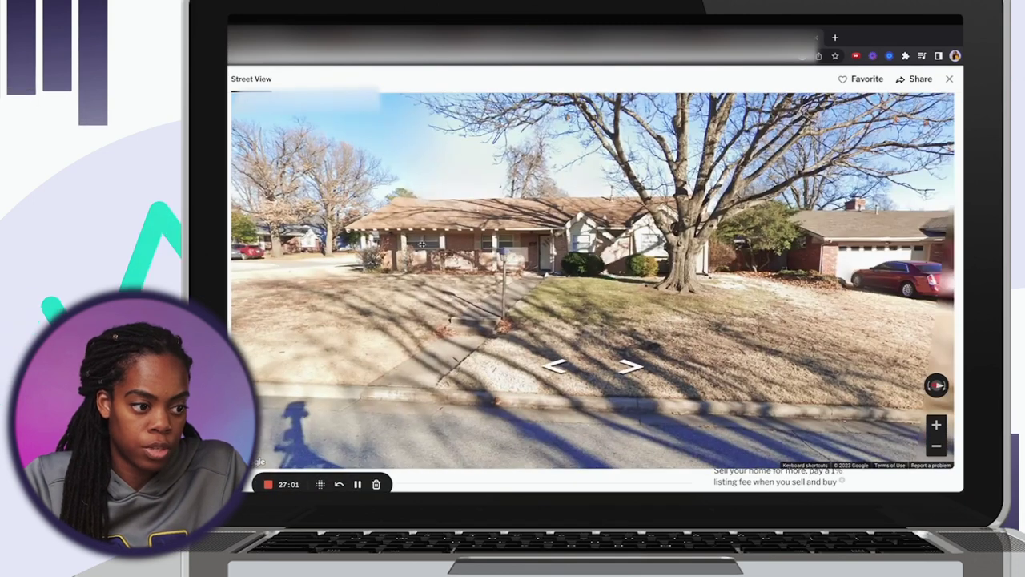
drag(407, 282, 491, 297)
click(491, 297)
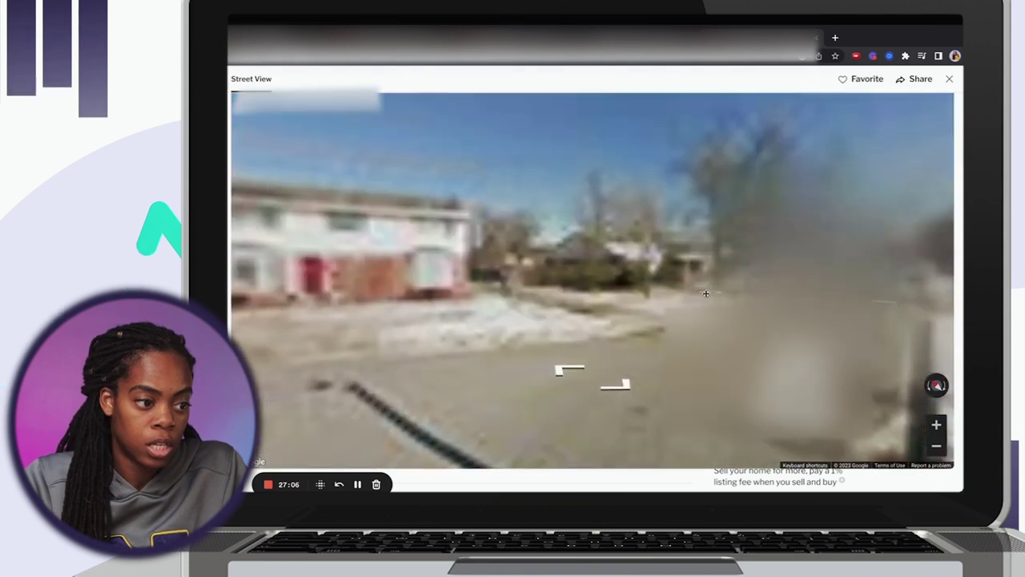
click(787, 351)
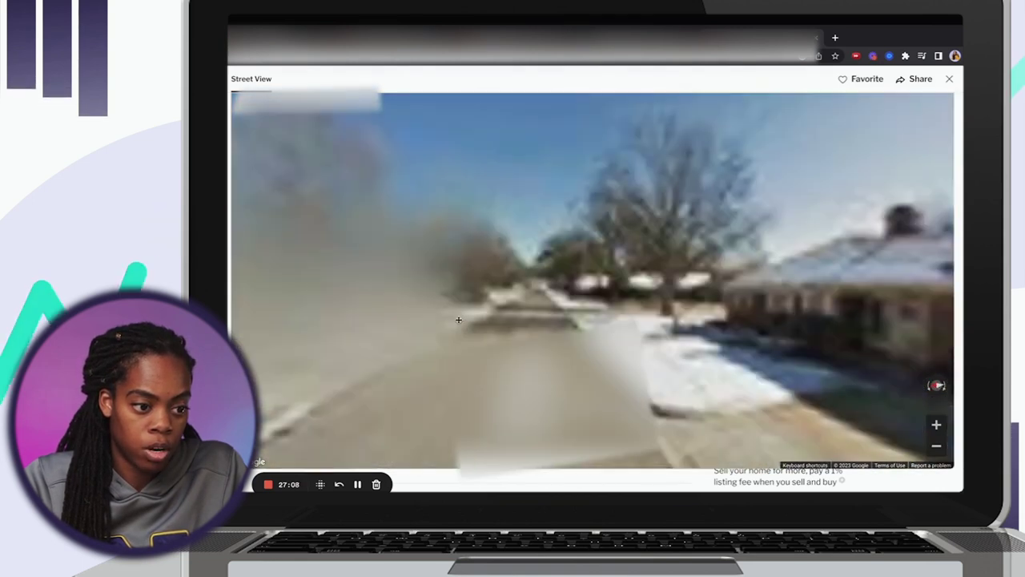
click(753, 349)
click(757, 351)
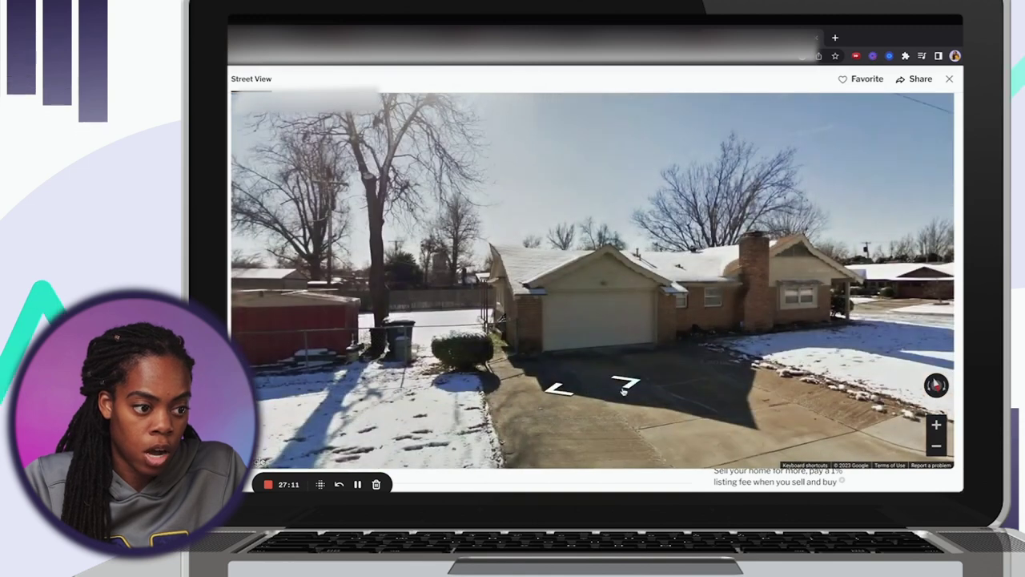
Move closer to the side of the house, then close Street View and reopen the property record.
click(624, 391)
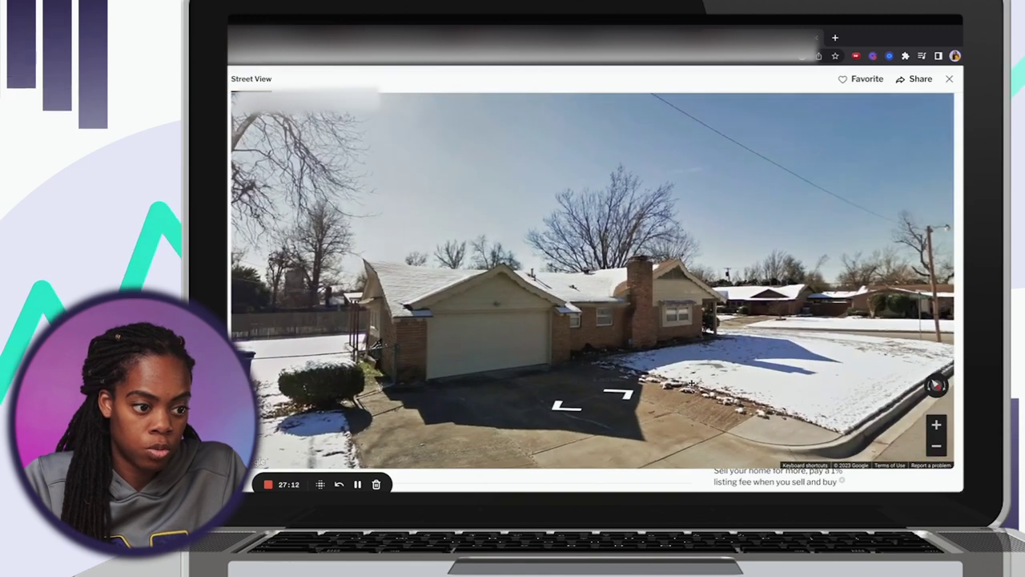
click(609, 361)
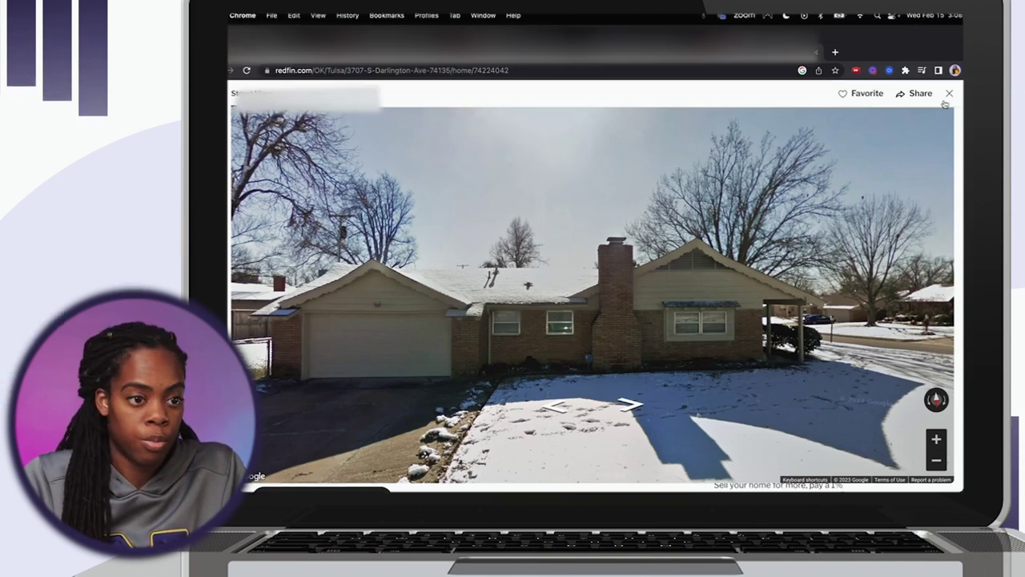
click(948, 93)
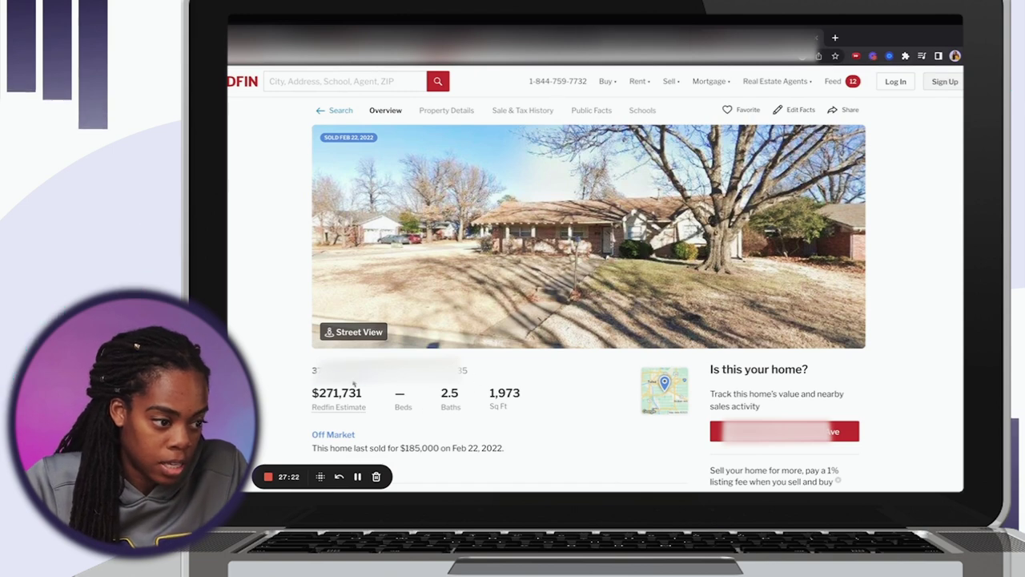
click(423, 371)
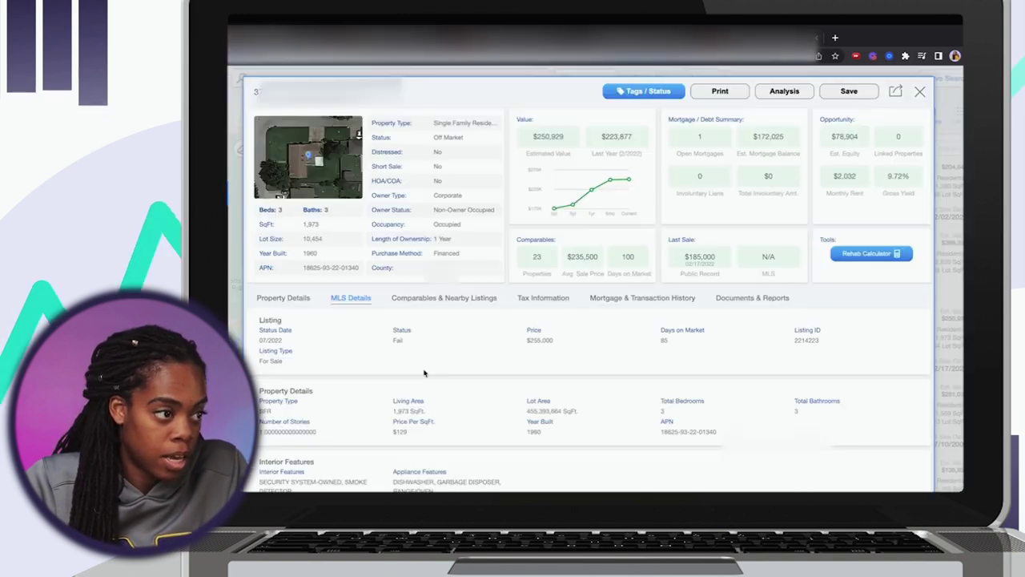
Scroll the PropStream record to the failed $255,000 MLS listing details.
scroll(421, 367, down, 10)
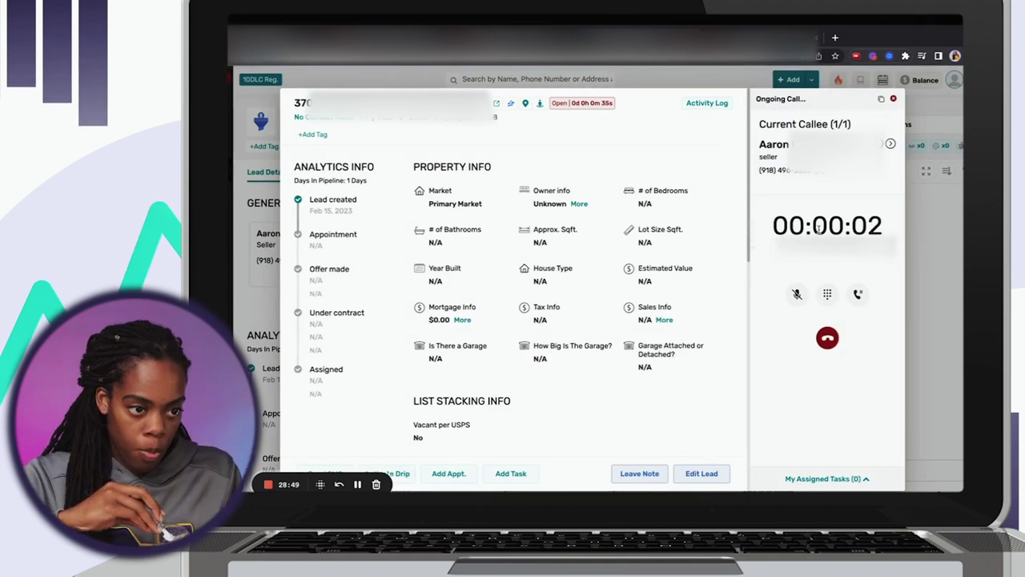
Bring up the keypad during the seller call, then hang up.
click(827, 294)
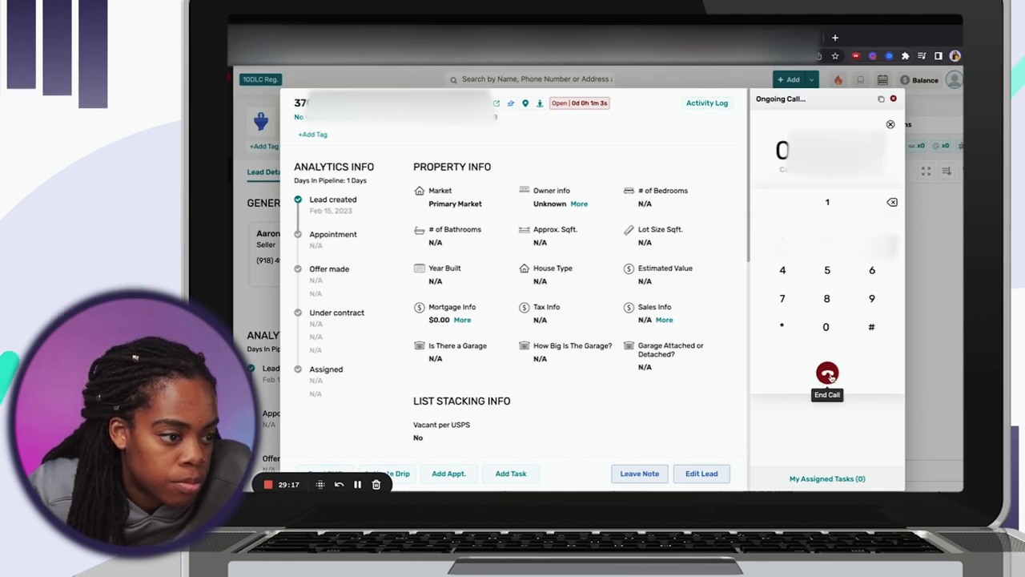
click(829, 375)
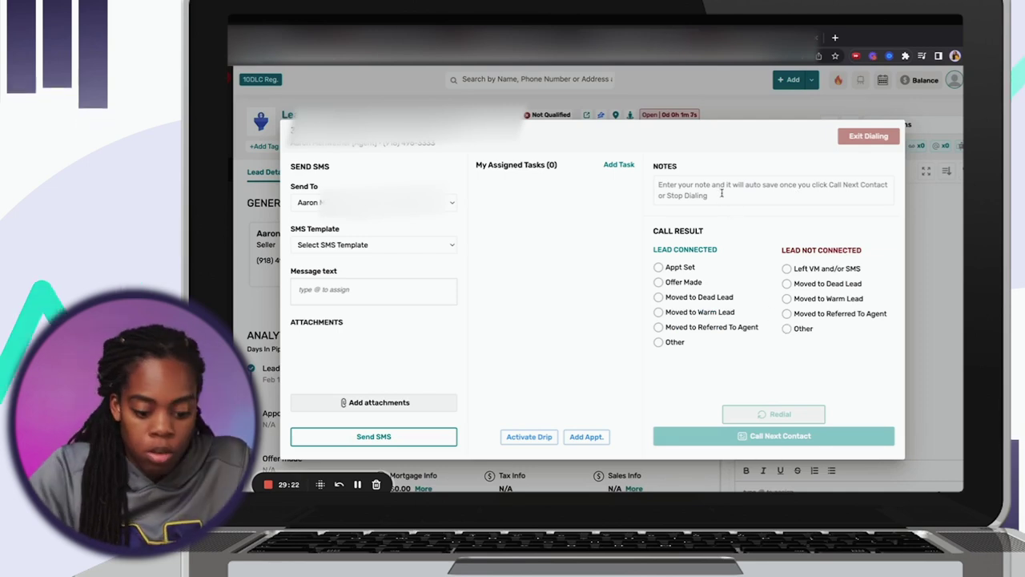
Note that the contact no longer works there, set the call result to Other, and exit dialing.
text(aaron doesn't work)
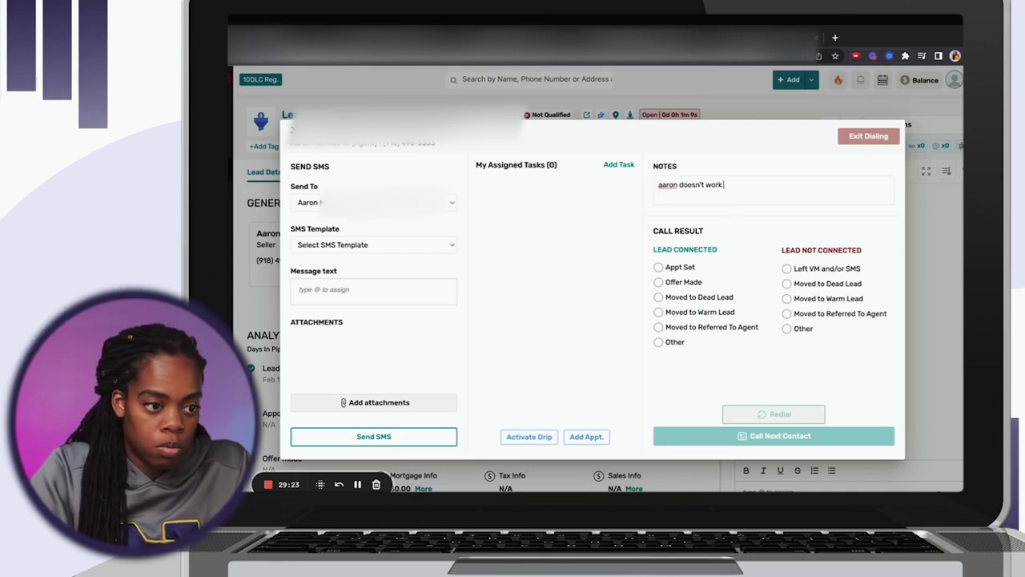
text( there anymore)
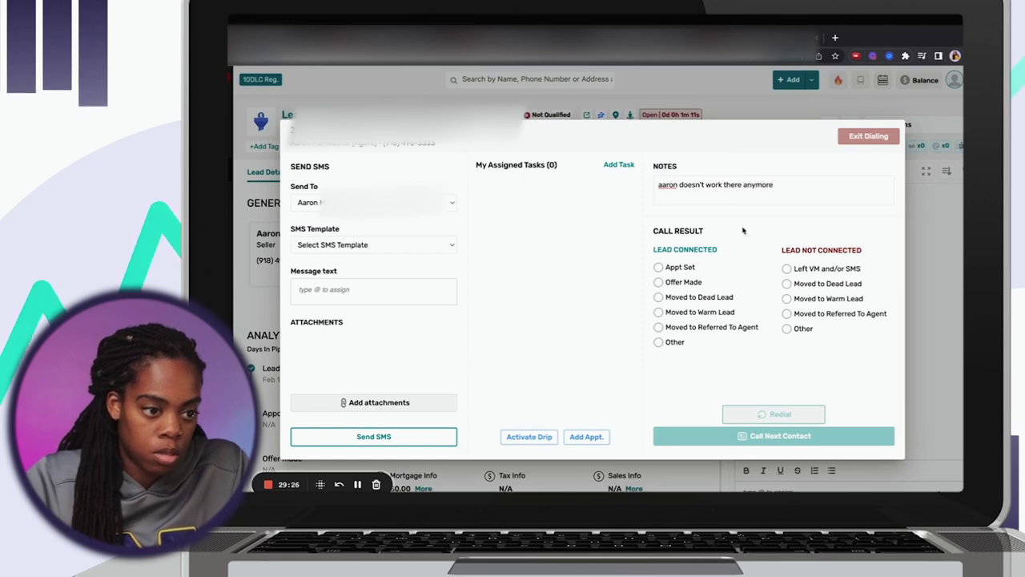
click(785, 269)
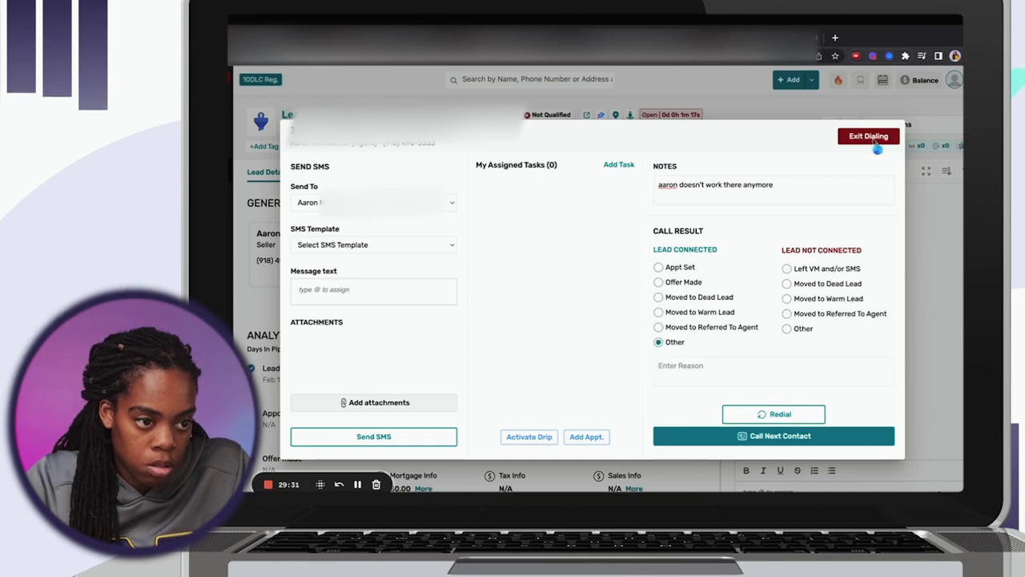
click(870, 137)
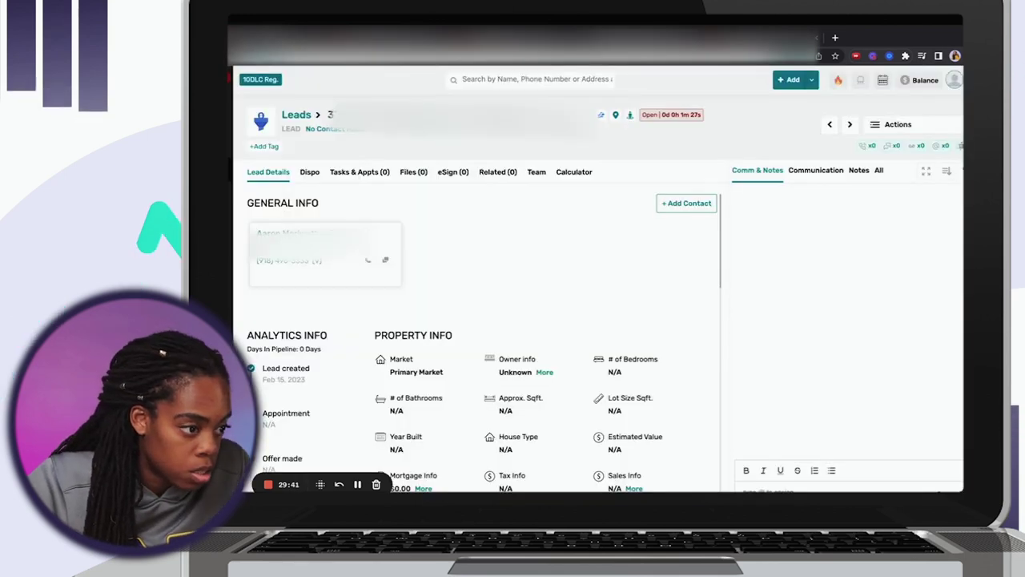
Add a Seller contact to the lead with sub type Secondary Number and the suggested full name.
key(ctrl+t)
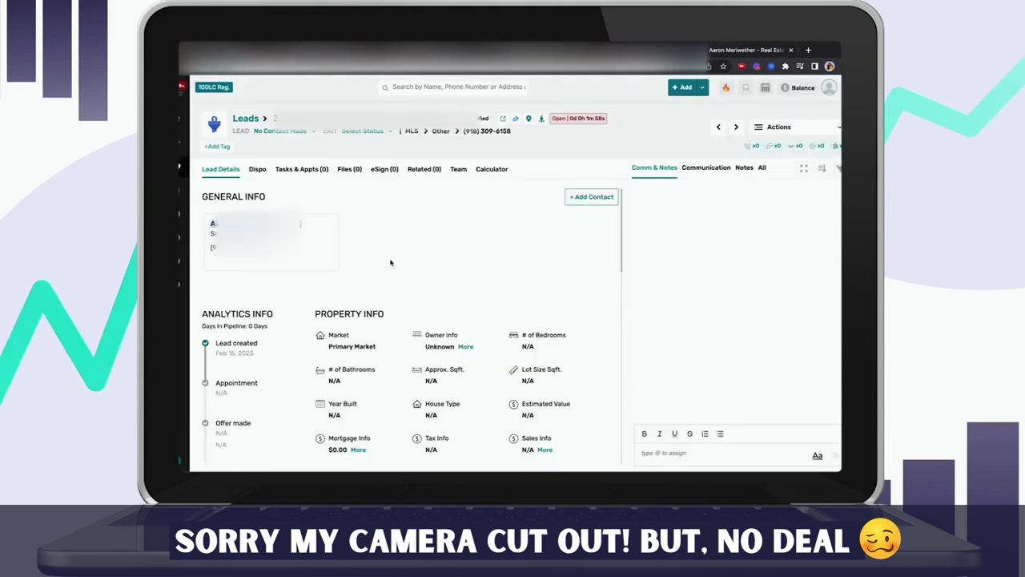
click(591, 197)
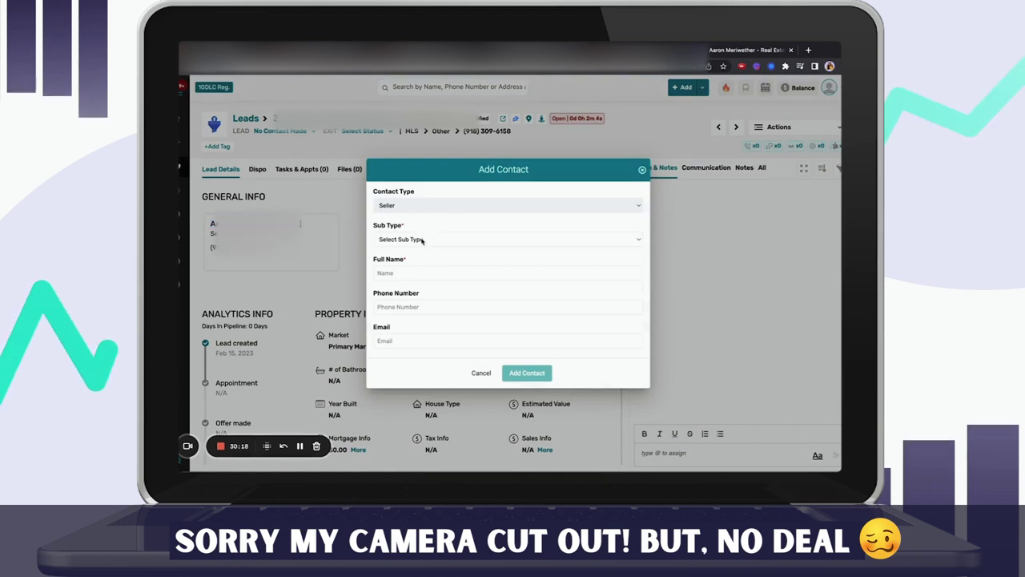
click(422, 240)
click(407, 249)
click(416, 273)
text(A)
click(469, 299)
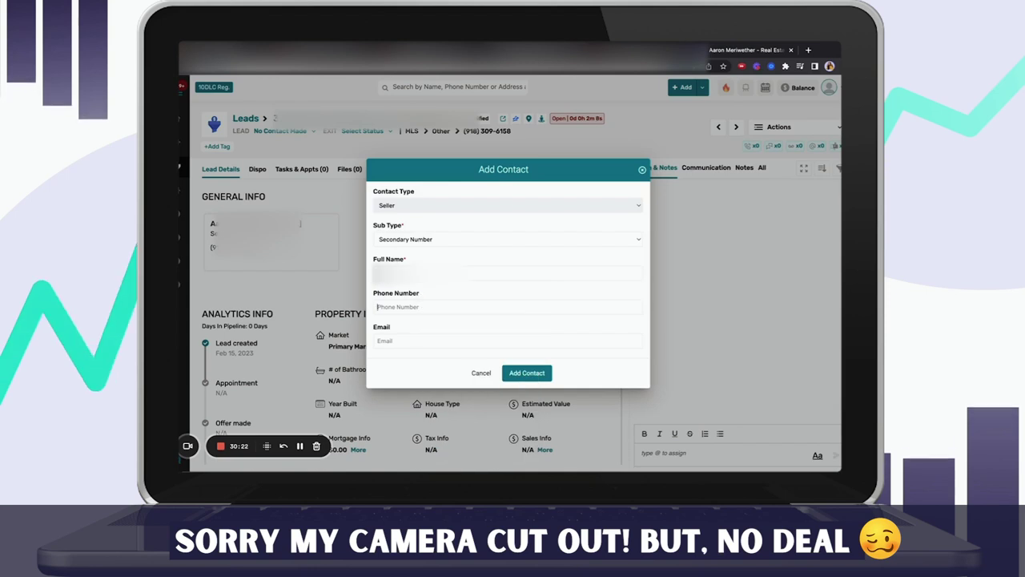
click(378, 306)
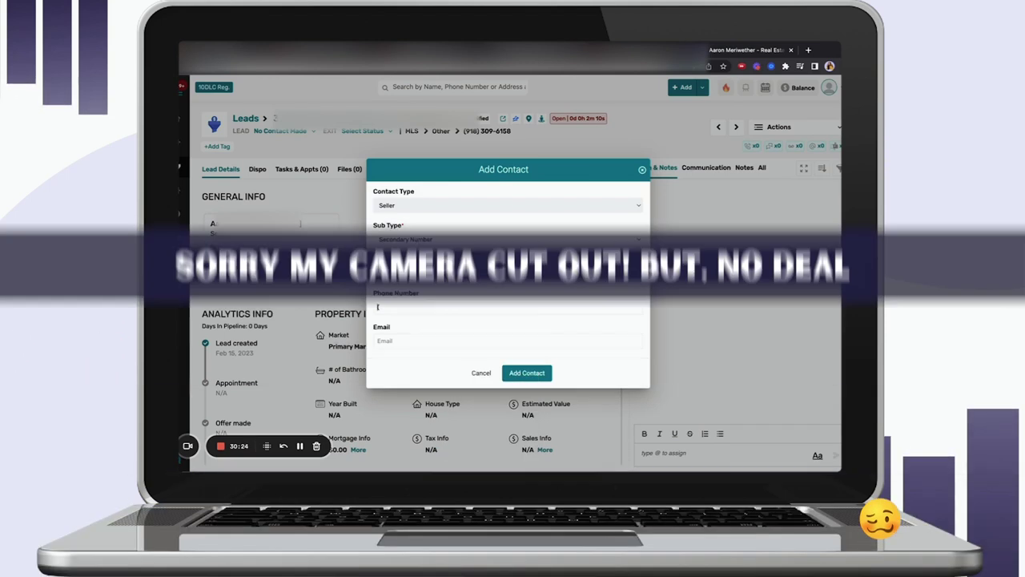